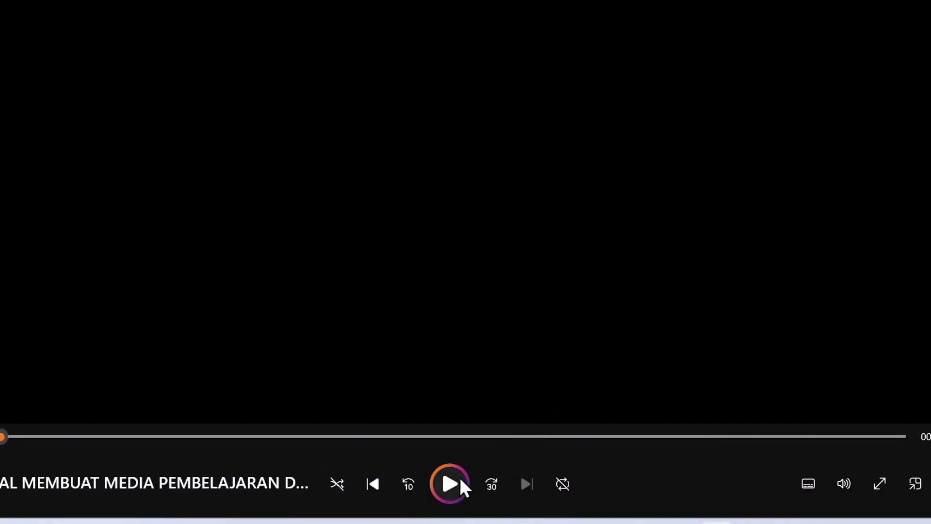
- Play the tutorial video's slide show, then return to the editor showing slide 11's exploded 3D pie chart
left_click(450, 488)
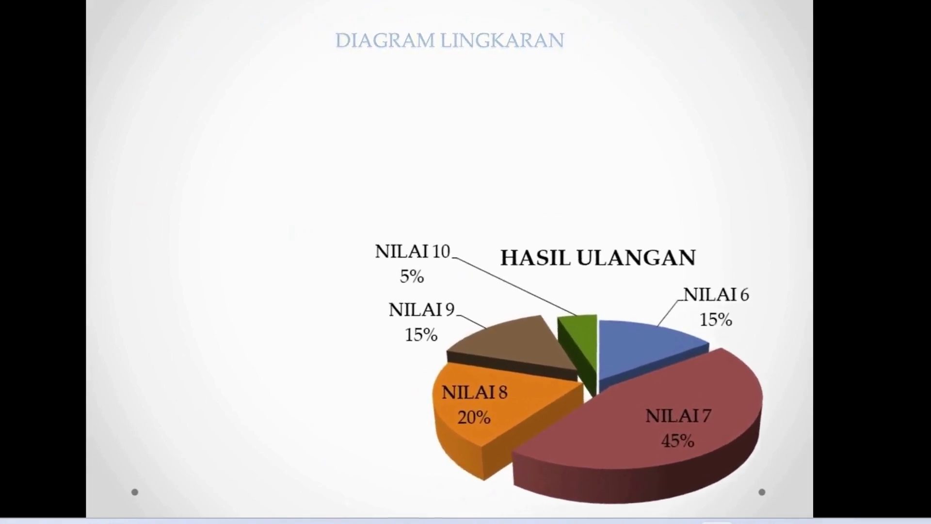
key("Escape")
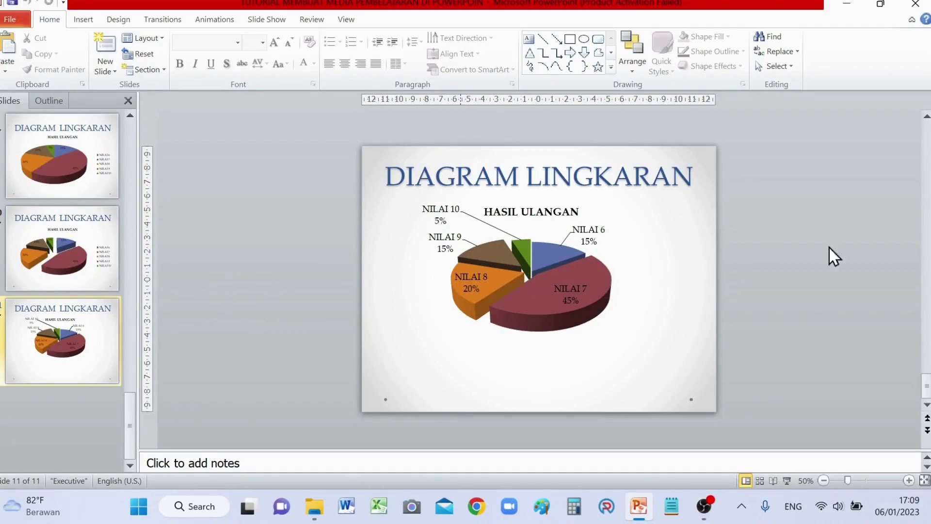
- Scroll to the top of the deck to show title slide 1, which lists three diagram types
left_click_drag(926, 396, 900, 145)
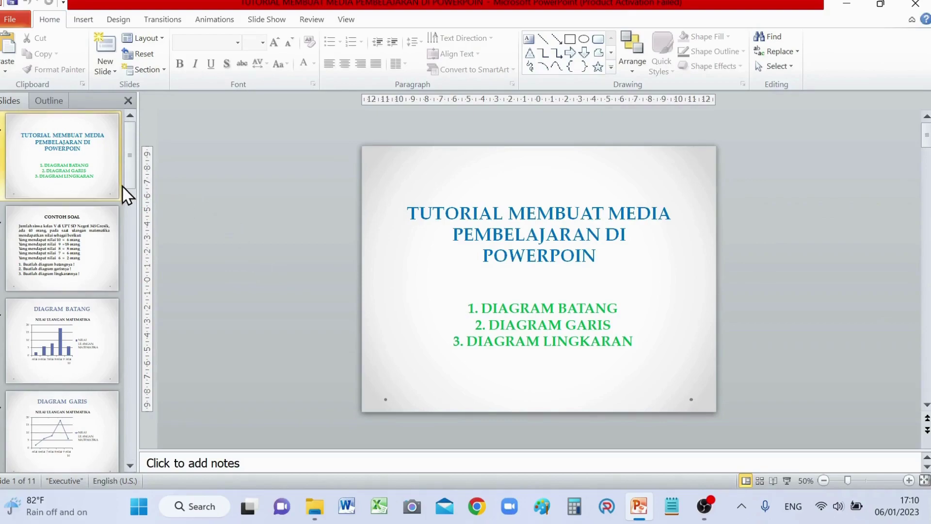
- View the CONTOH SOAL slide 2, then show slide 3's DIAGRAM BATANG bar chart
left_click(85, 235)
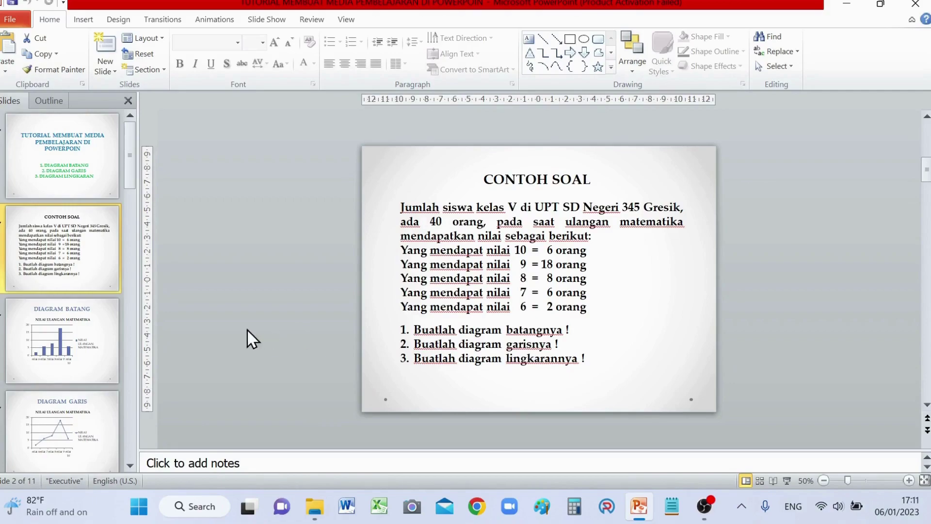
left_click(51, 349)
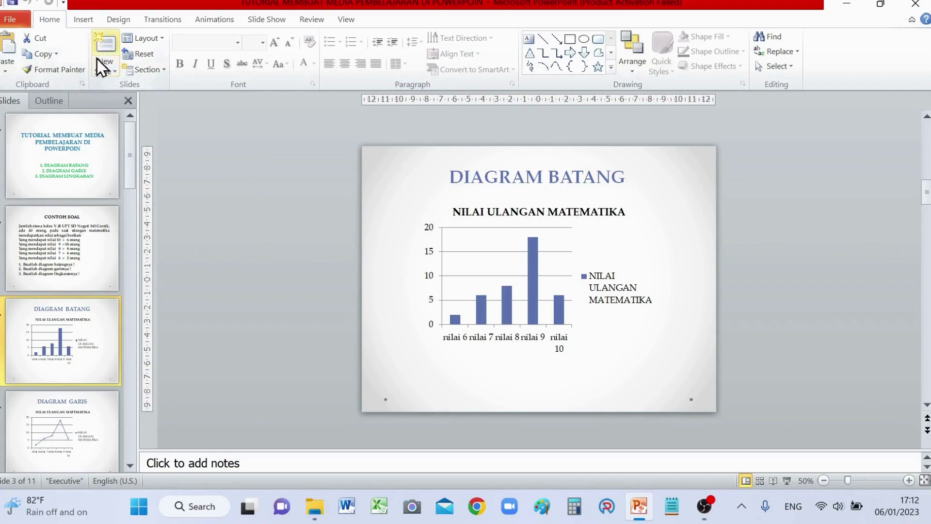
- Insert a Blank-layout slide as slide 4, just before the DIAGRAM GARIS slide
left_click(110, 73)
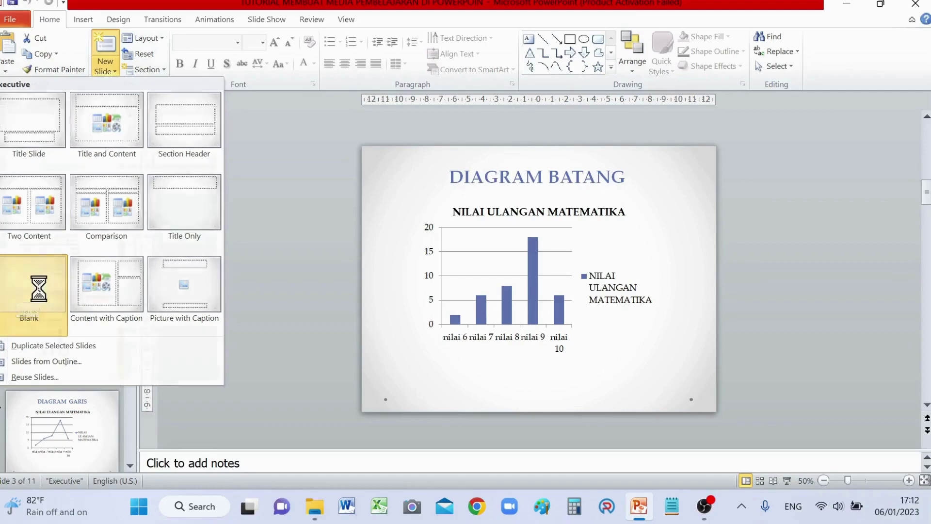
left_click(38, 315)
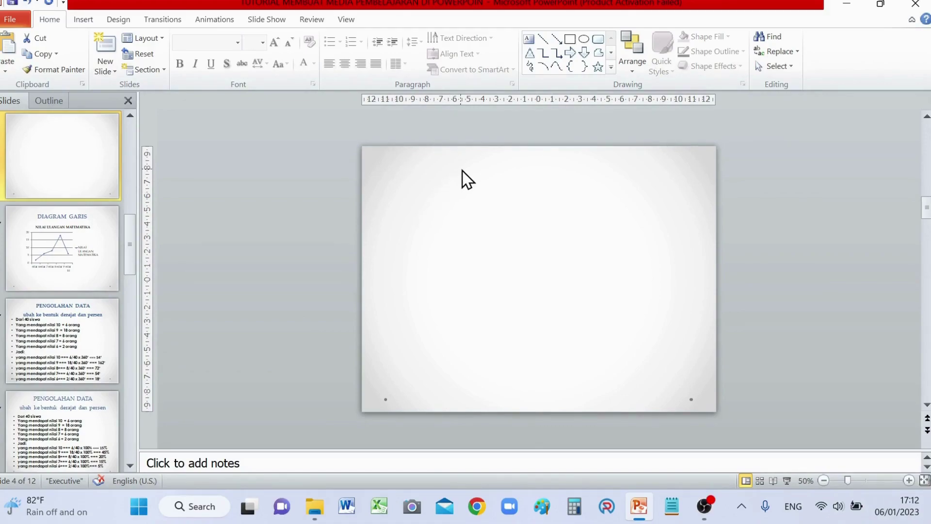
left_click(494, 182)
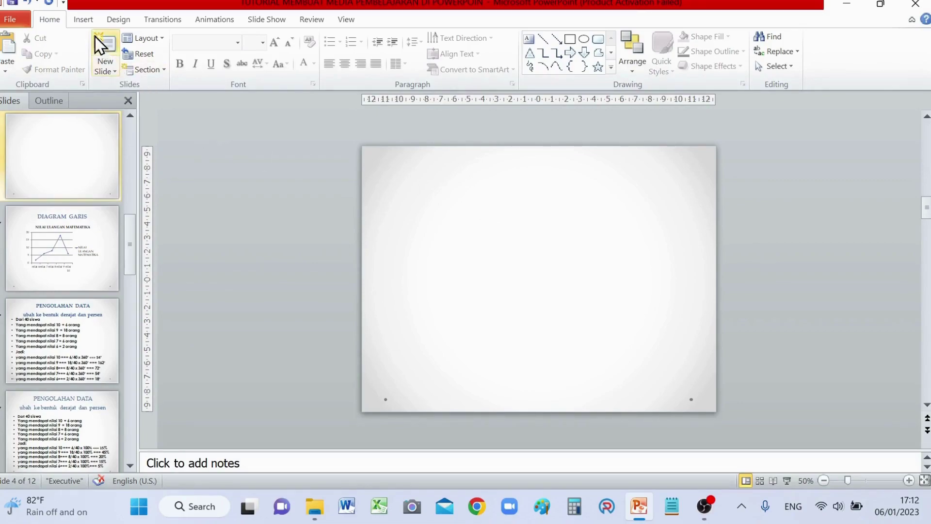
- Draw a text box across the slide top reading 'DIAGRAM BATANG' and nudge it up-left
left_click(87, 20)
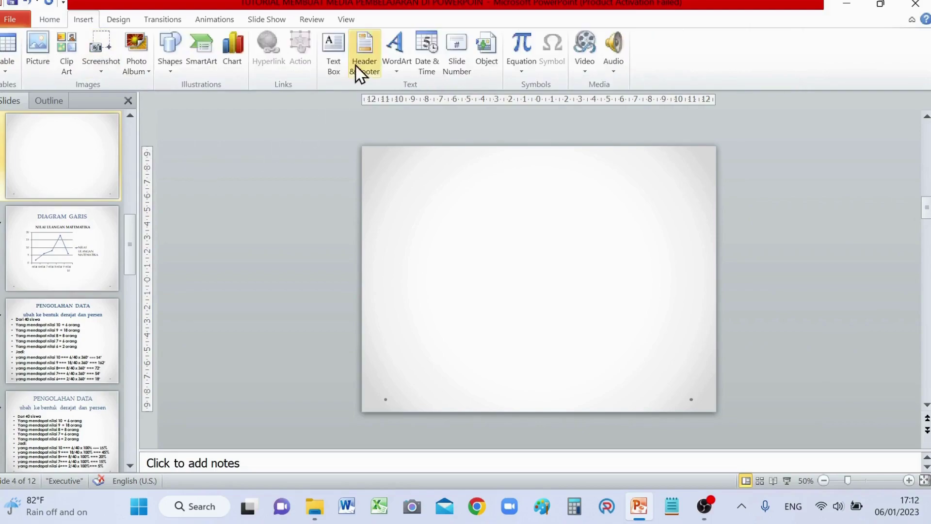
left_click(334, 61)
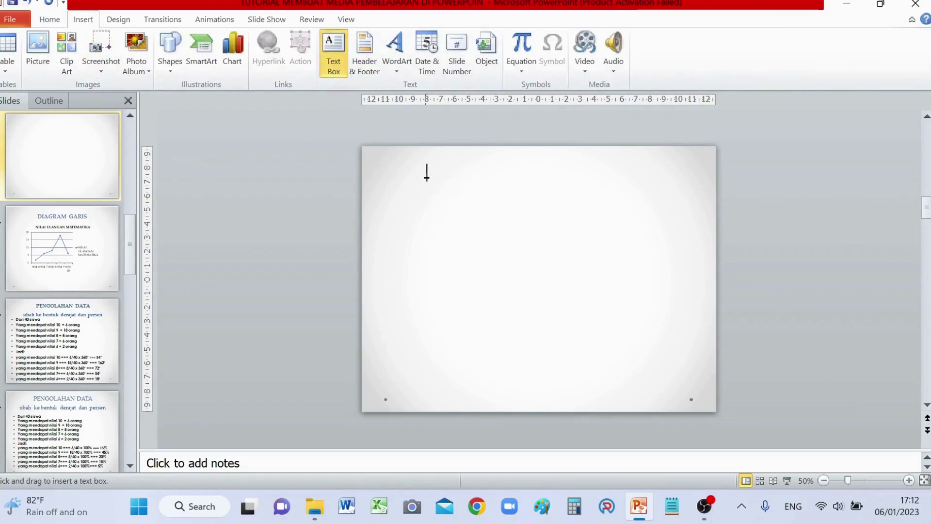
mouse_move(427, 178)
left_mouse_down()
mouse_move(680, 195)
mouse_move(684, 204)
left_mouse_up()
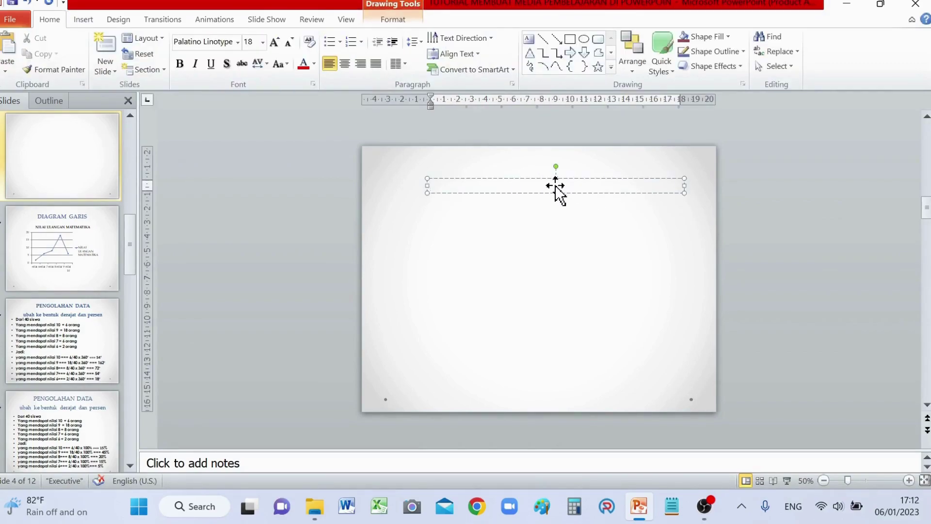
type("DIAG")
type("RAM")
type(" BATANG")
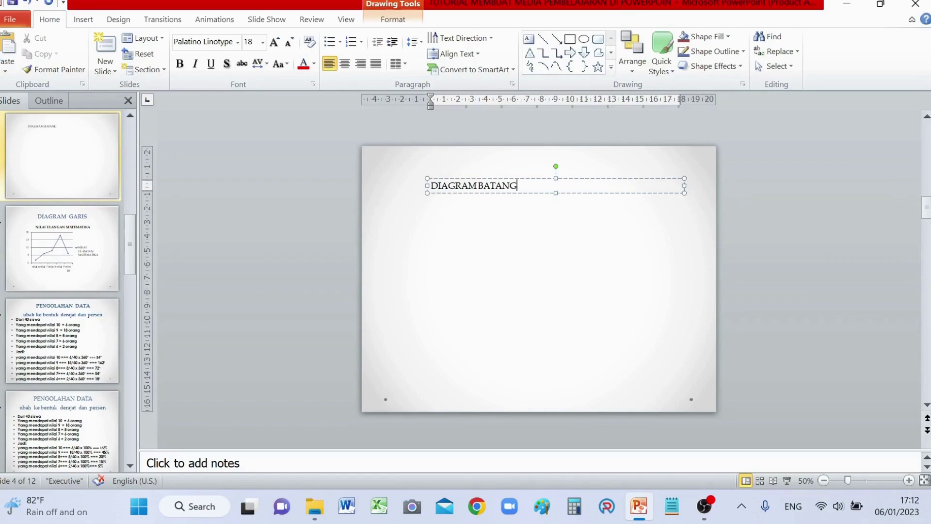
left_click(590, 180)
left_click_drag(590, 179, 573, 172)
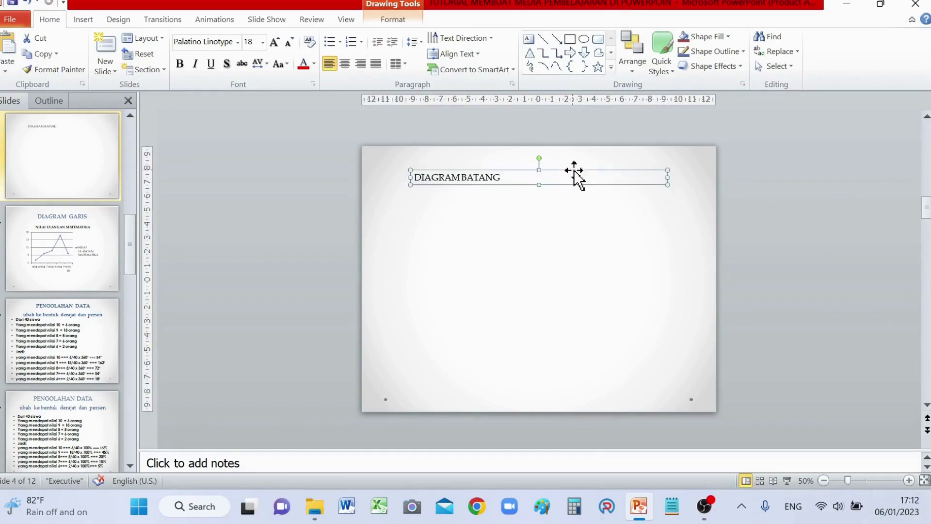
- Centre the title text and select the whole 'DIAGRAM BATANG' heading
left_click(459, 177)
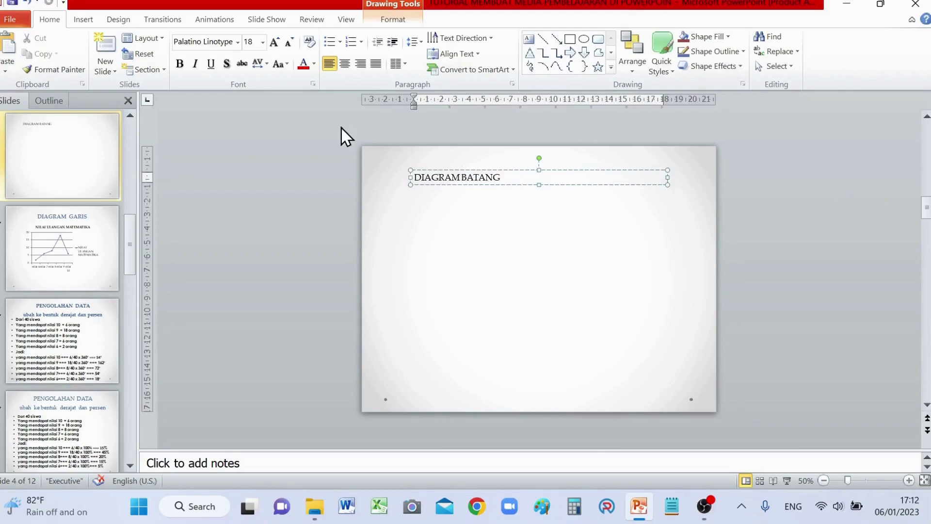
left_click(344, 63)
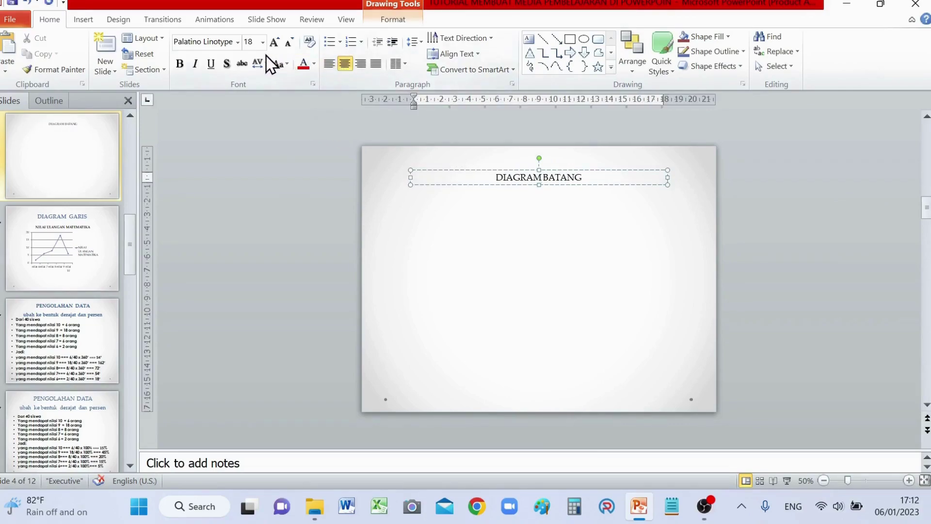
double_click(526, 177)
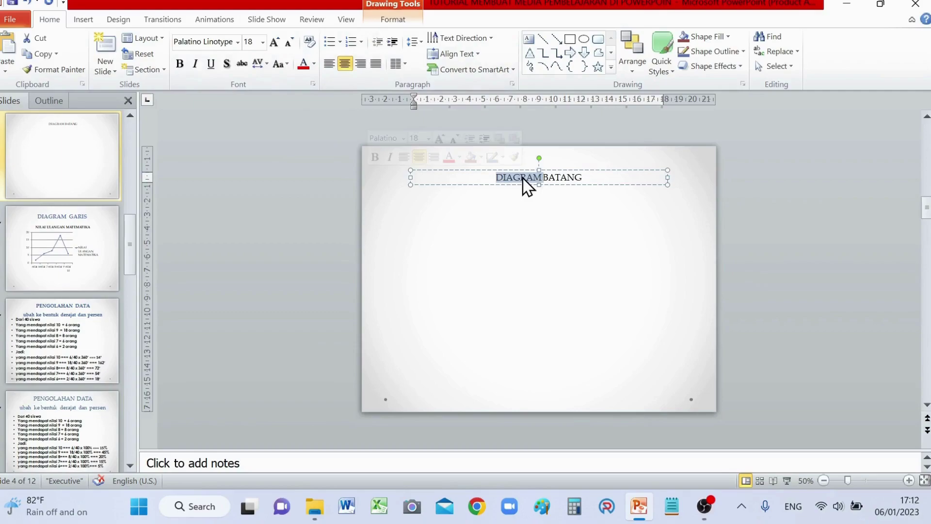
left_click(581, 177, "shift")
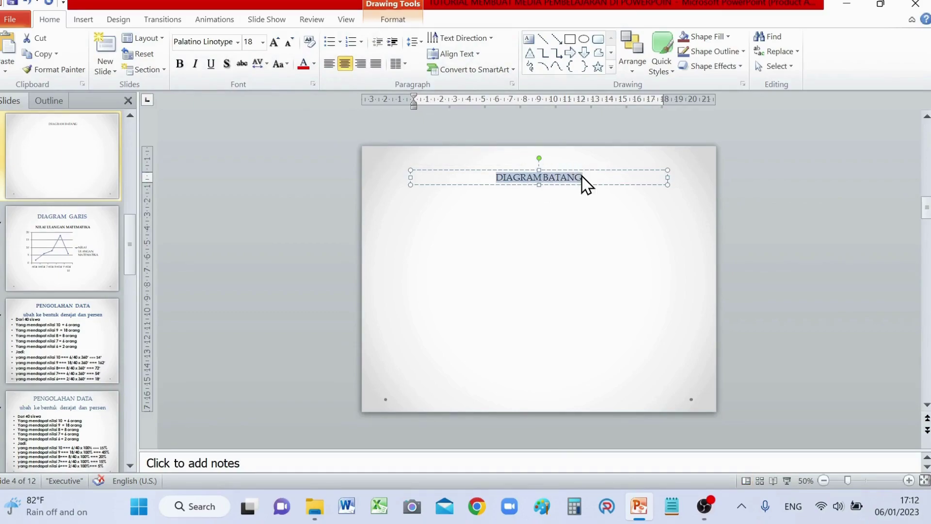
- Format the heading as size 32, bold, in green
left_click(266, 19)
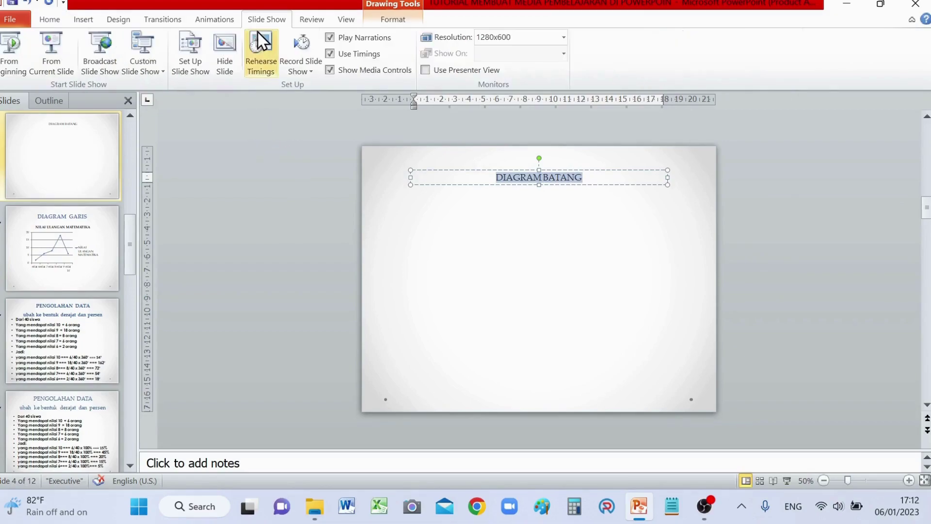
left_click(50, 19)
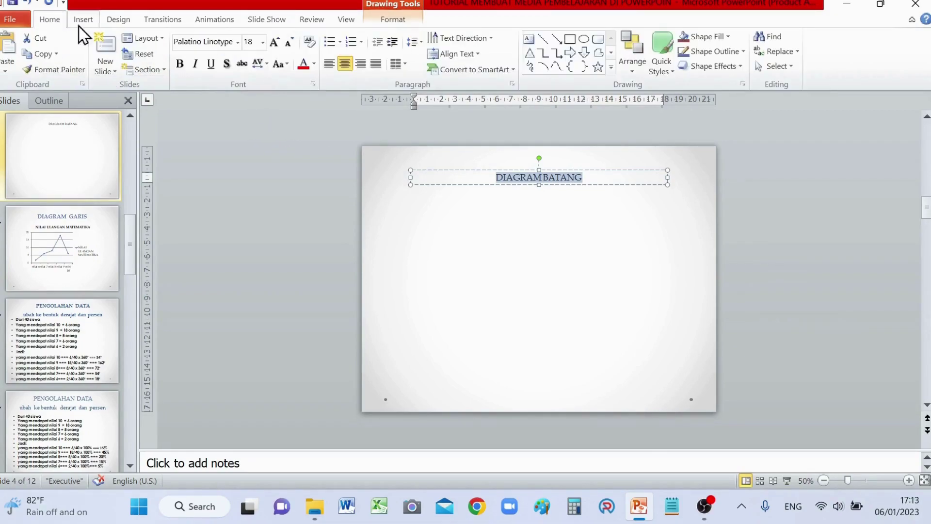
left_click(263, 43)
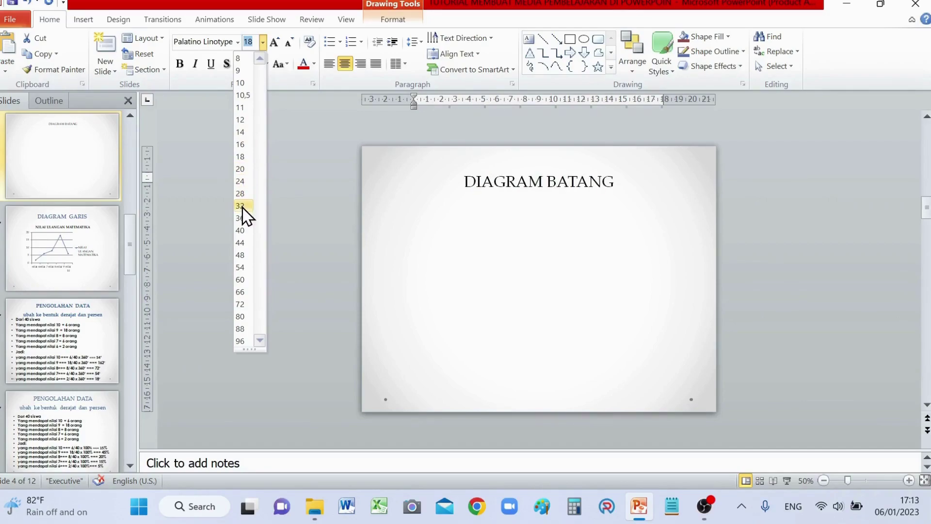
left_click(242, 208)
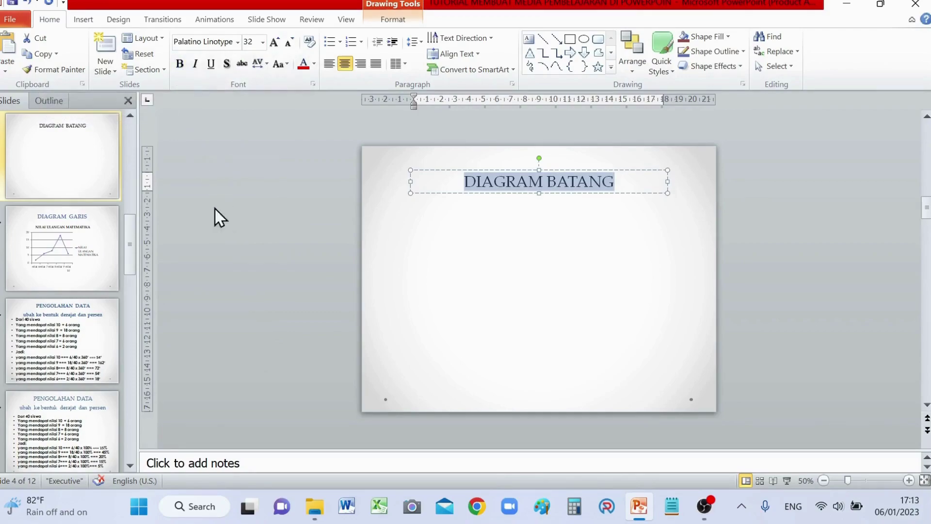
left_click(180, 65)
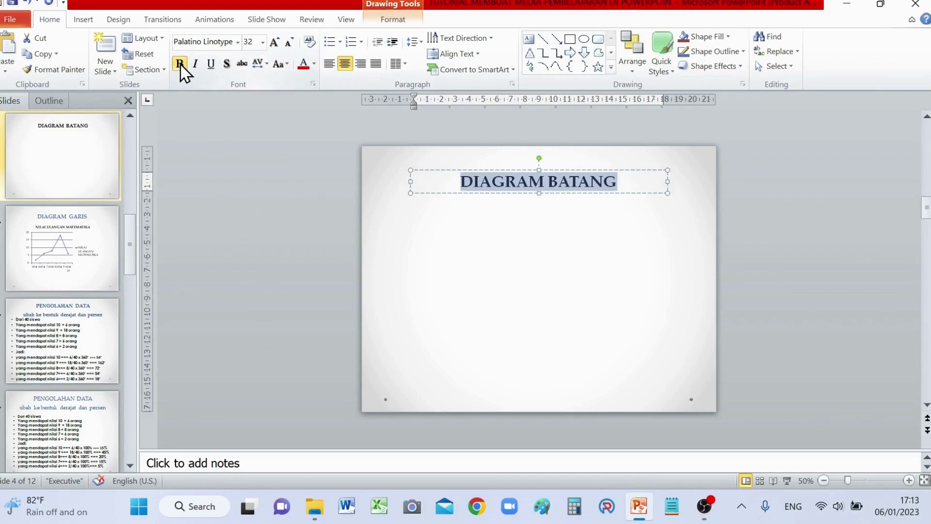
left_click(314, 65)
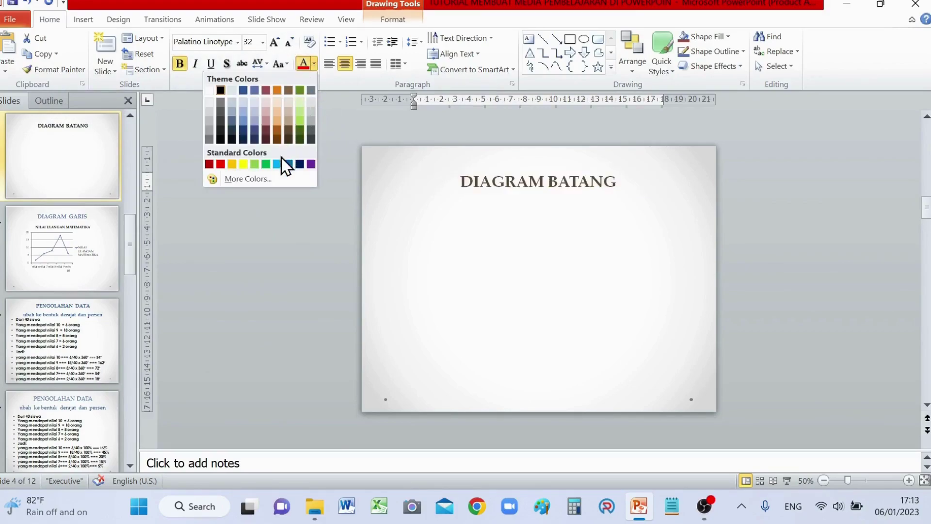
left_click(266, 164)
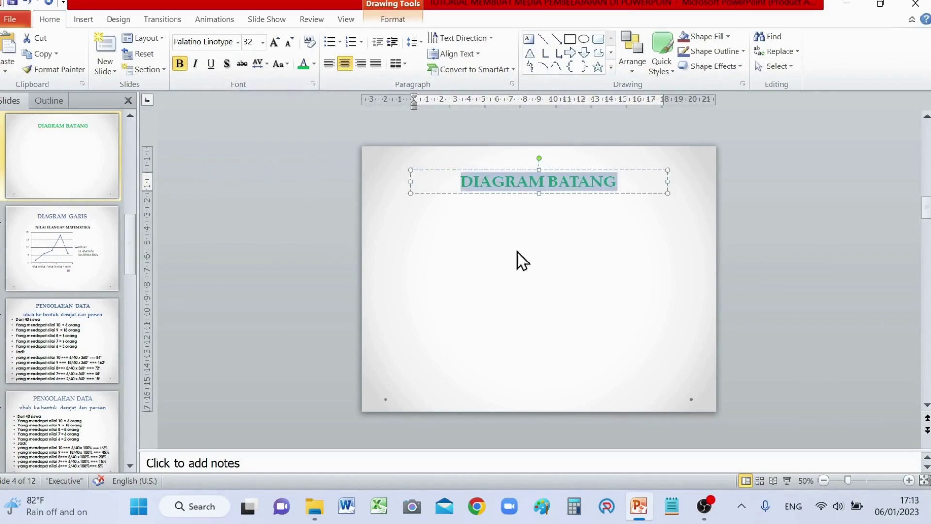
left_click(546, 249)
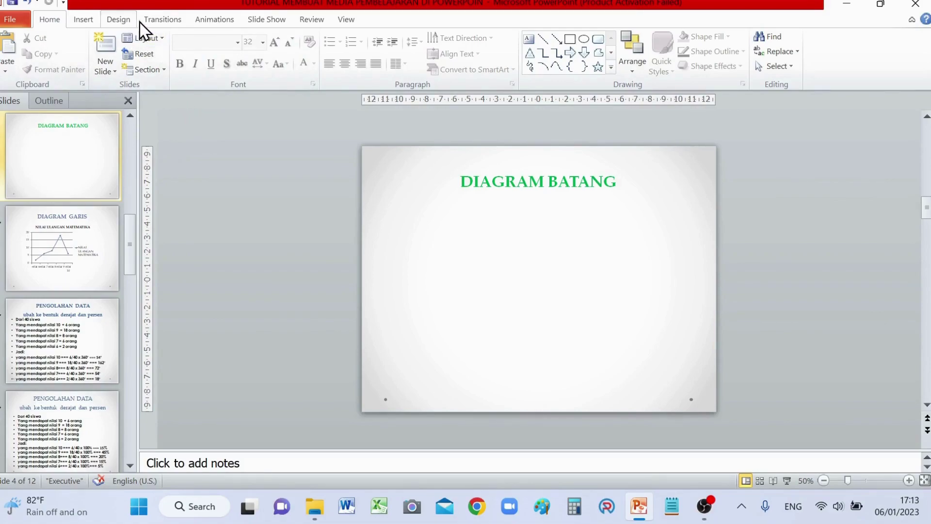
- Insert a Column > Stacked Column chart on slide 4, opening its sample data in Excel
left_click(91, 24)
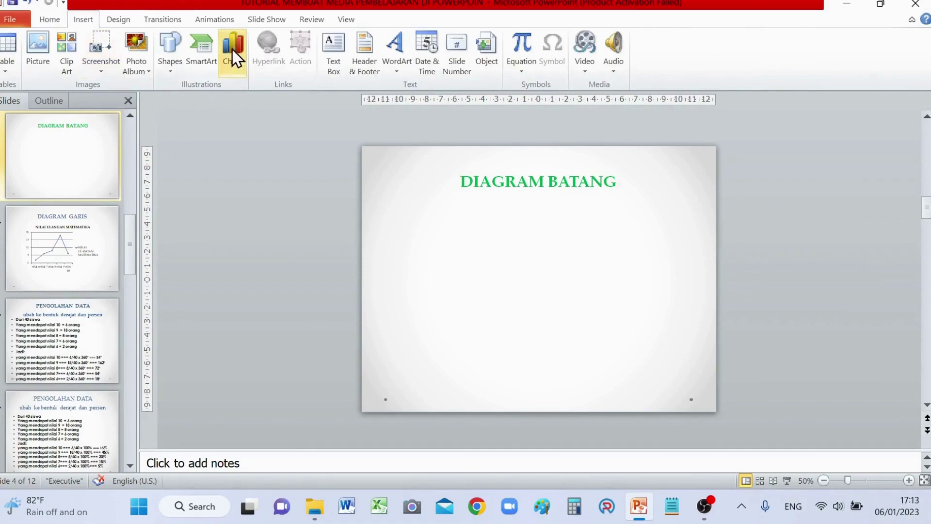
left_click(238, 70)
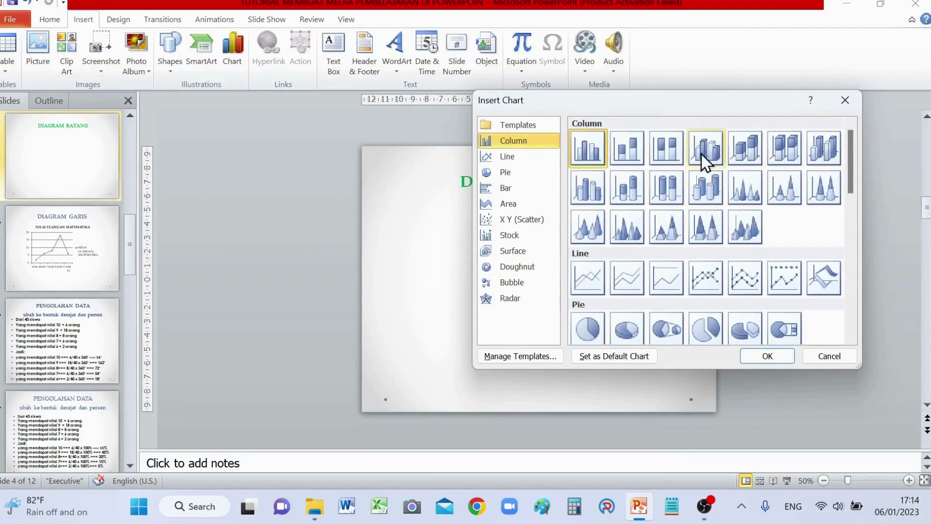
left_click(625, 157)
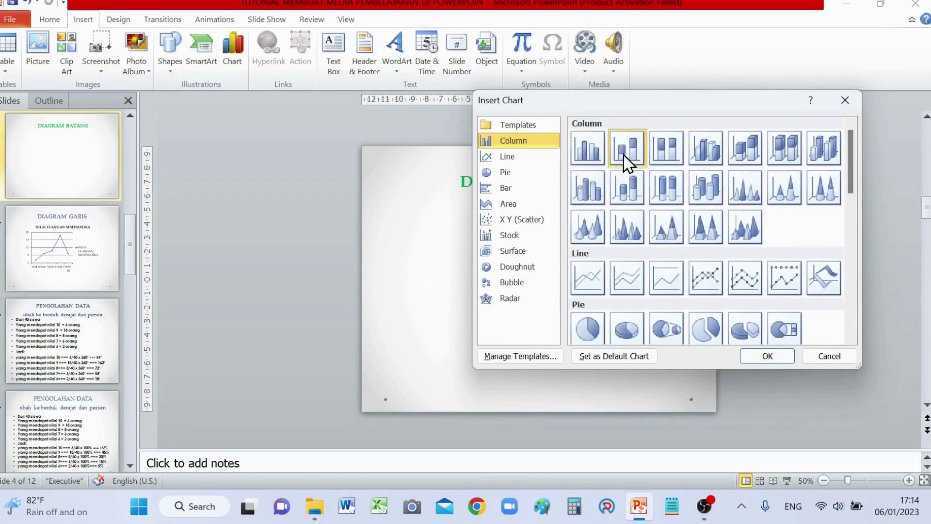
left_click(767, 356)
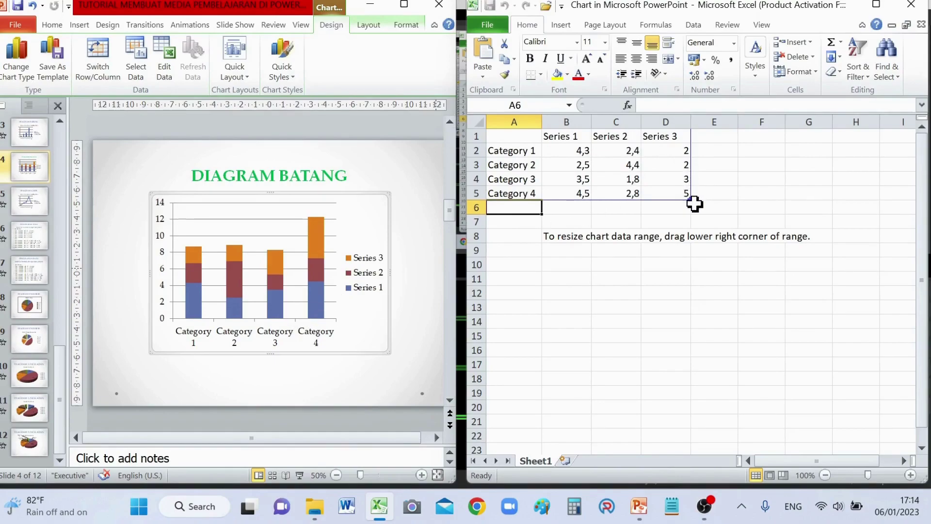
- Shrink the chart data range to Series 1 and clear the Series 2 and 3 values
left_click_drag(686, 194, 599, 194)
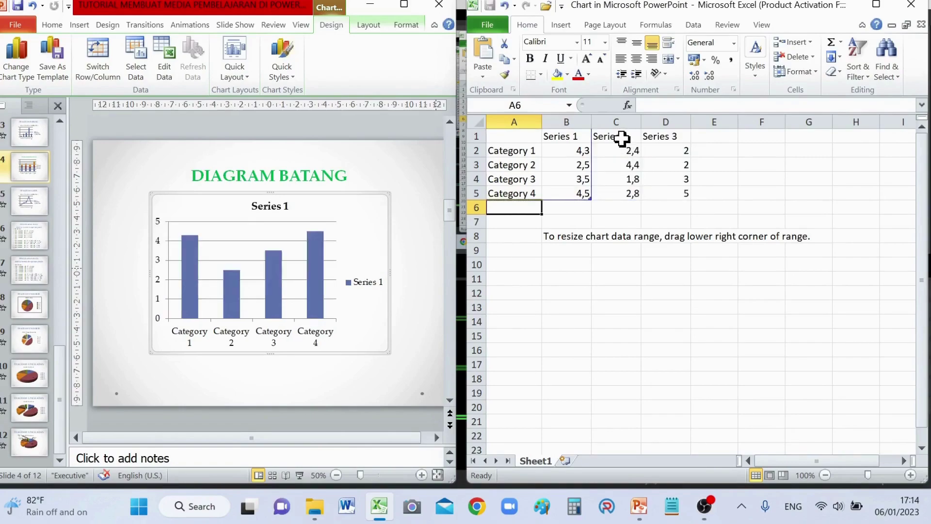
left_click(612, 138)
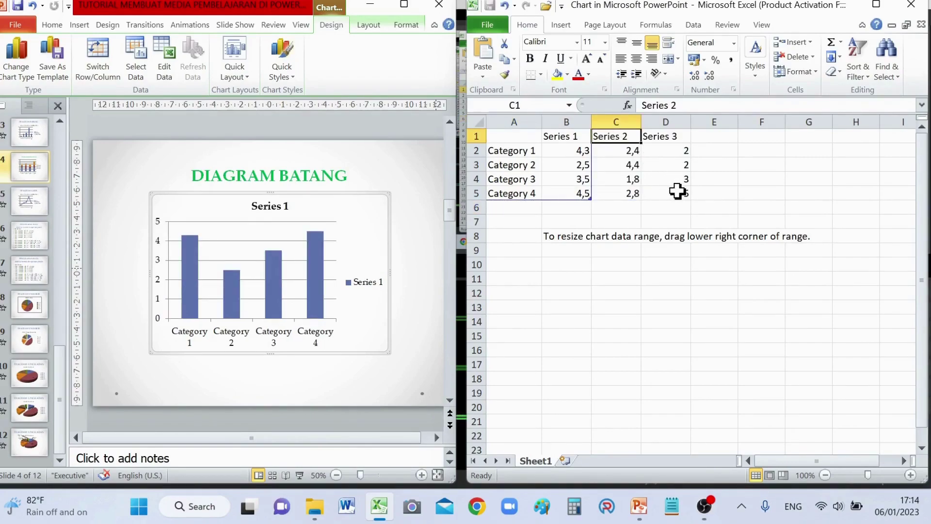
left_click(678, 192, "shift")
key("Delete")
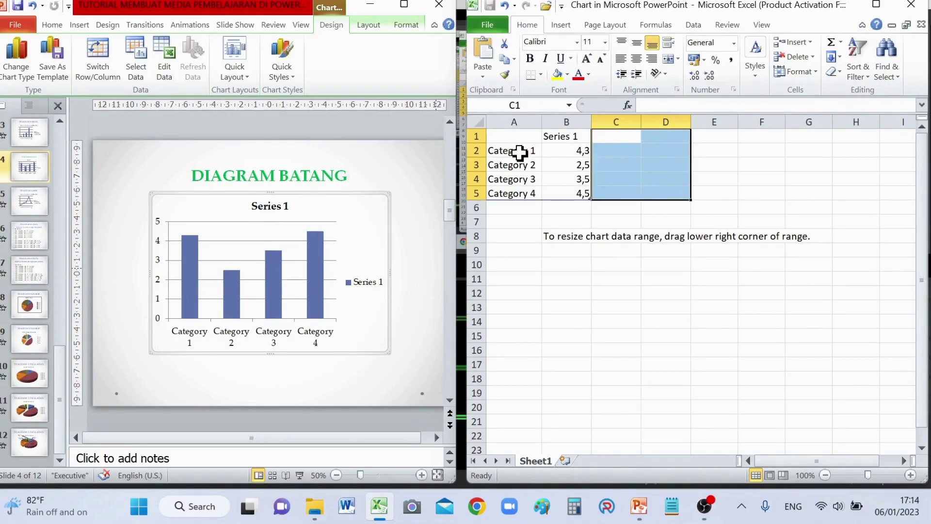
- Rename the series header in B1 to 'NILAI ULANGAN'
left_click(519, 152)
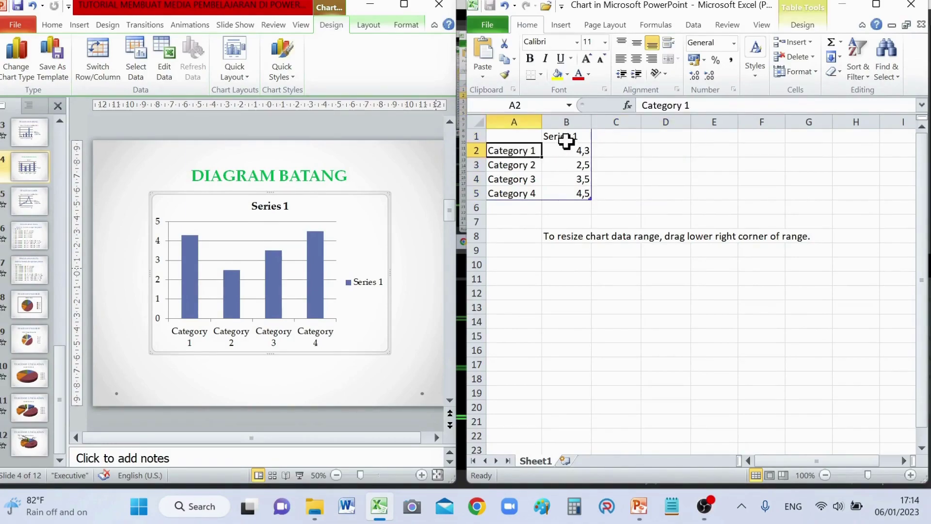
left_click(568, 137)
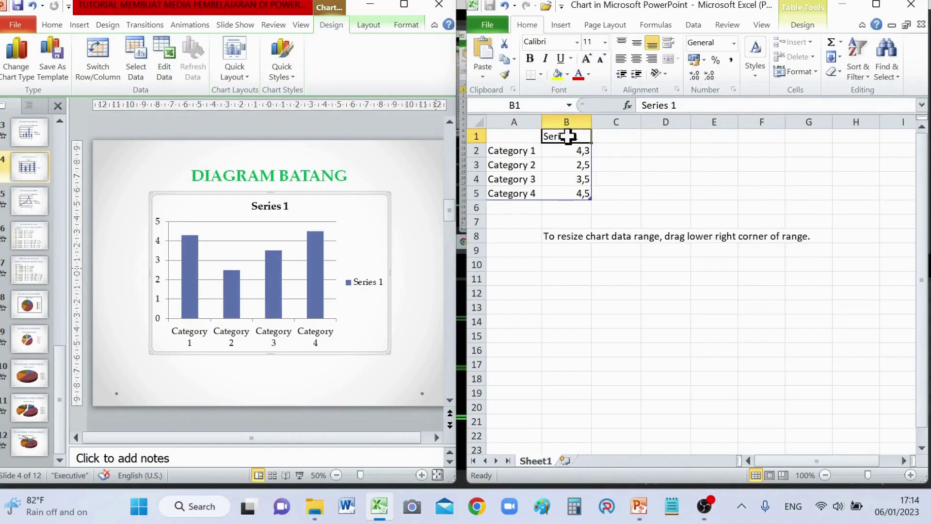
type("NILAI")
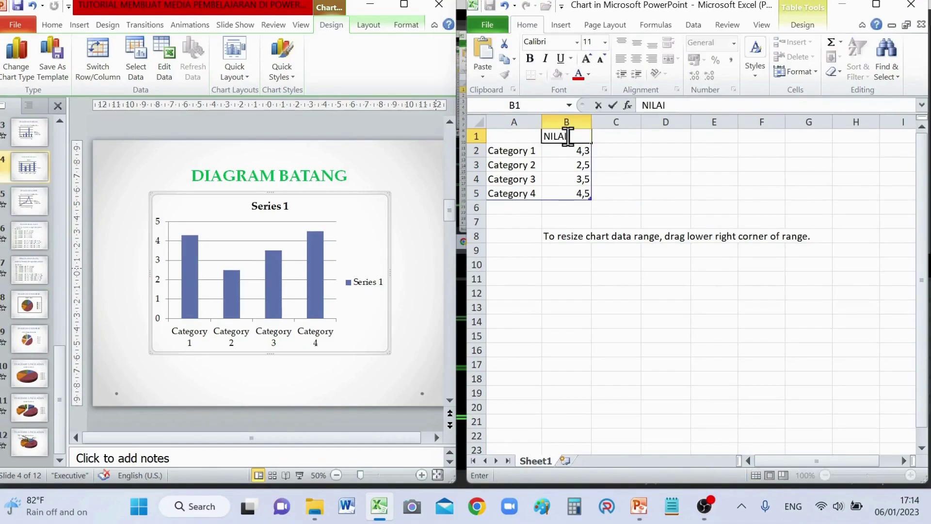
type(" ULANGAN")
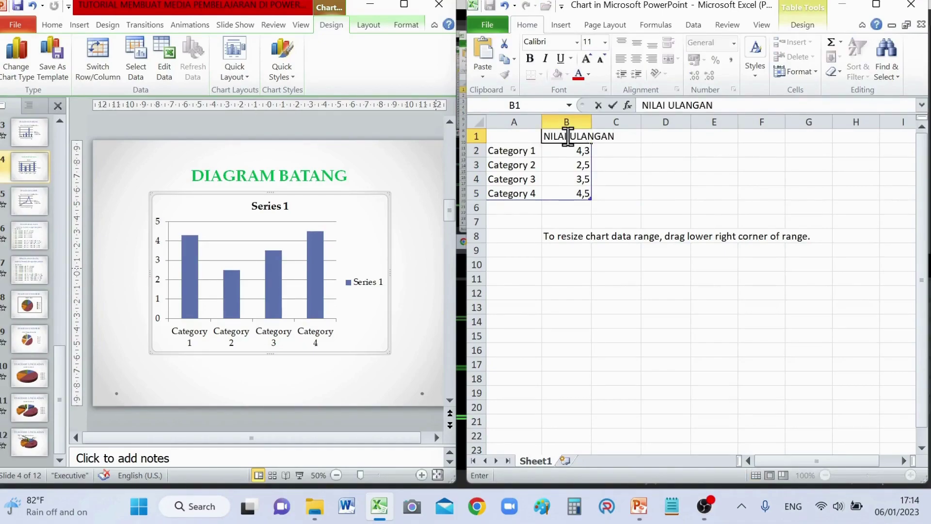
key("Return")
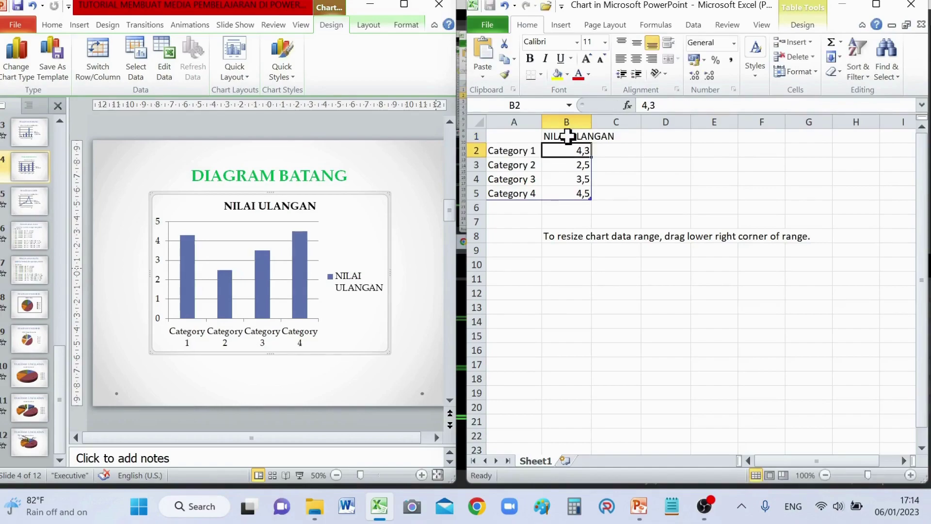
- Widen column B, fill categories A2:A6 with Nilai 6 to Nilai 10, then return to the slide
left_click_drag(597, 122, 618, 123)
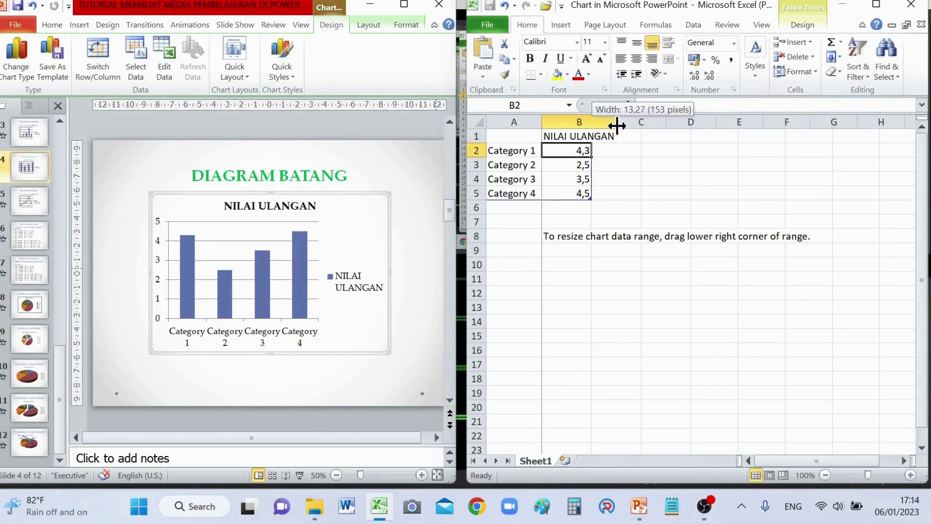
left_click(516, 156)
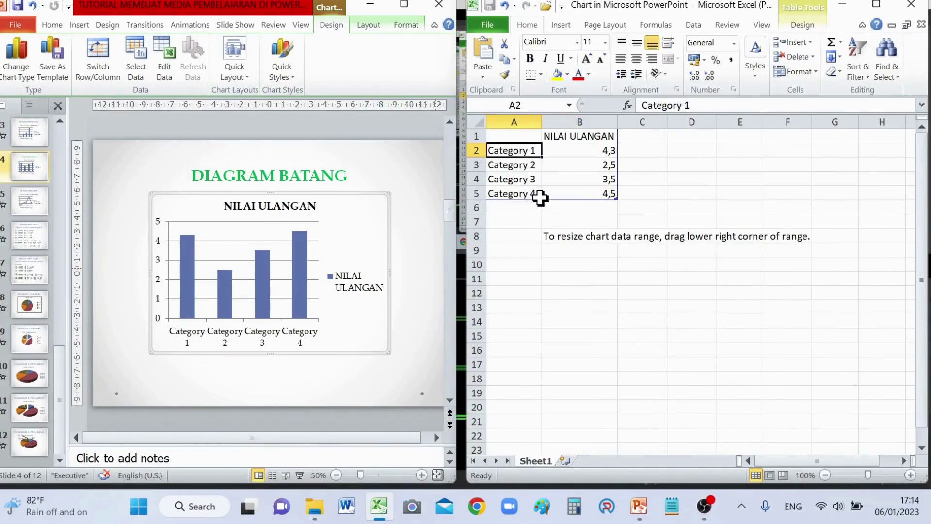
type("N")
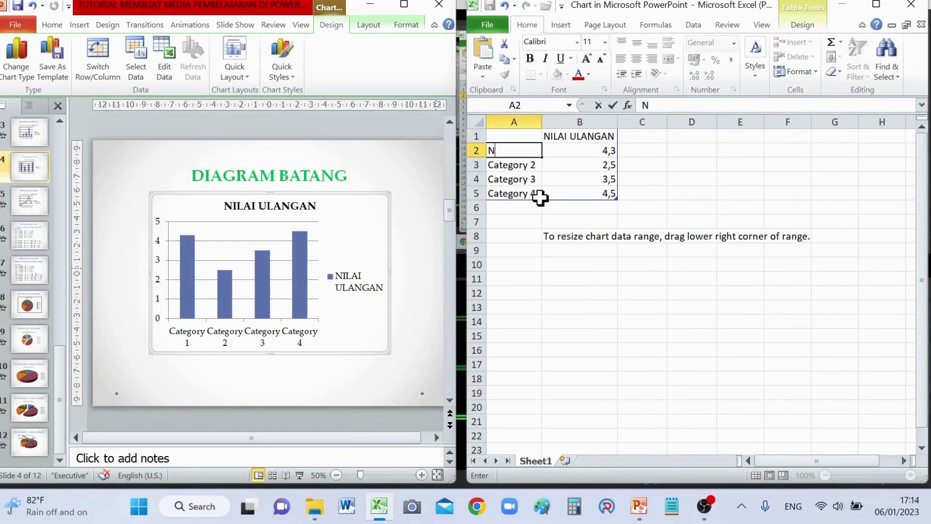
type("ILAI")
key("BackSpace")
key("BackSpace")
key("BackSpace")
type("ilai ")
type("6")
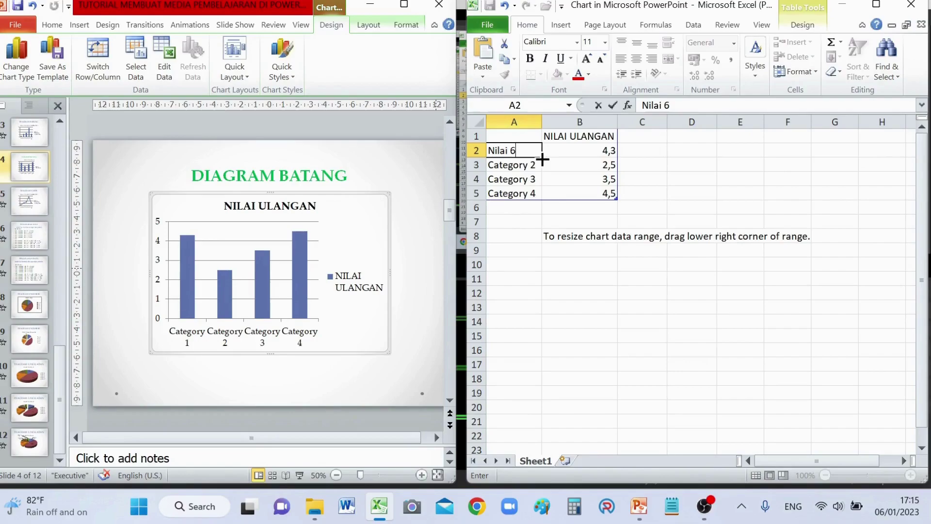
left_click_drag(542, 159, 537, 212)
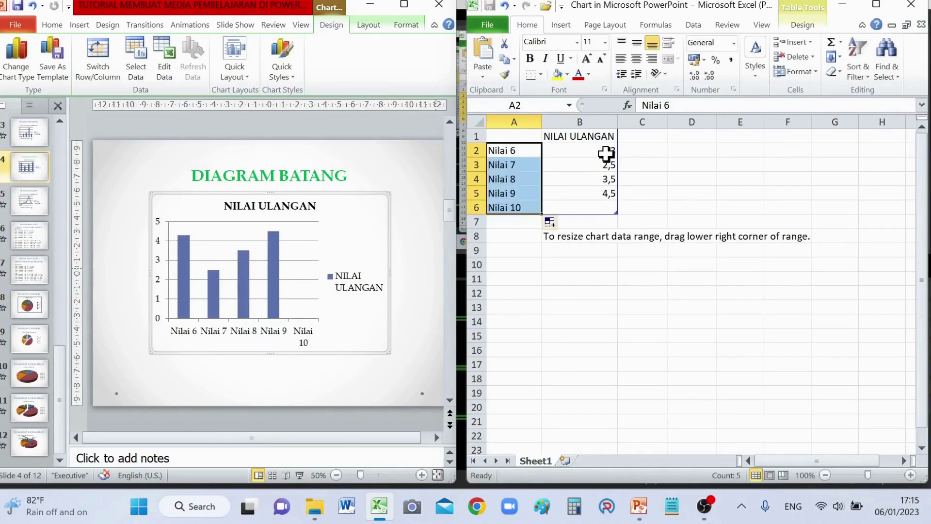
left_click(606, 153)
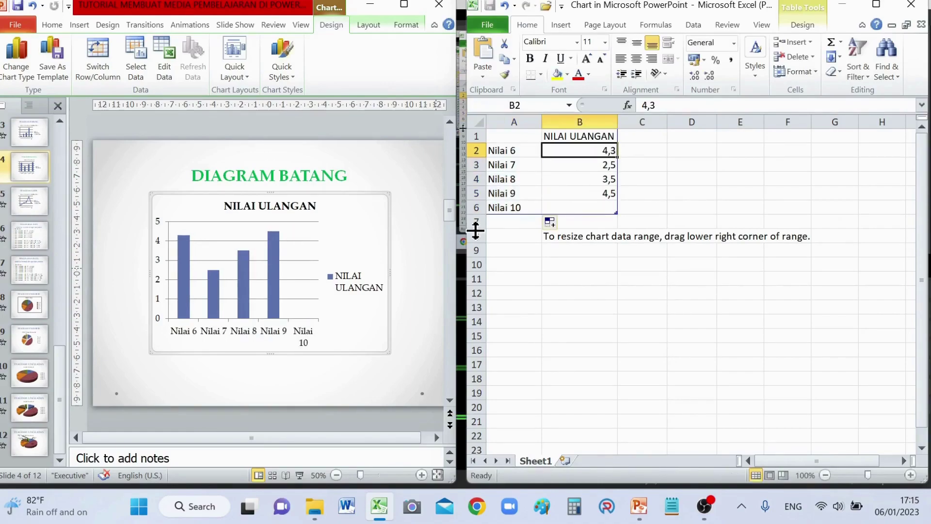
left_click(451, 224)
left_click_drag(451, 224, 451, 216)
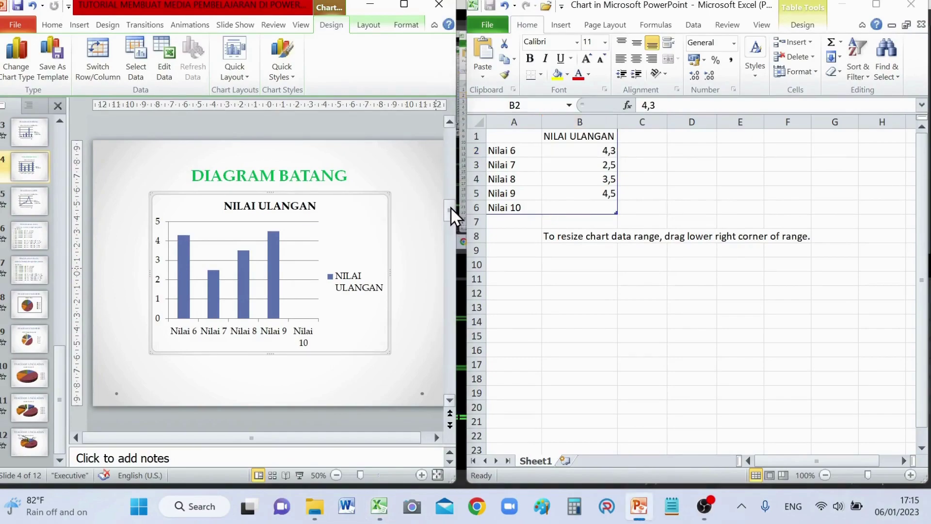
- Check the score counts on the CONTOH SOAL slide, then go back to cell B2
left_click(452, 133)
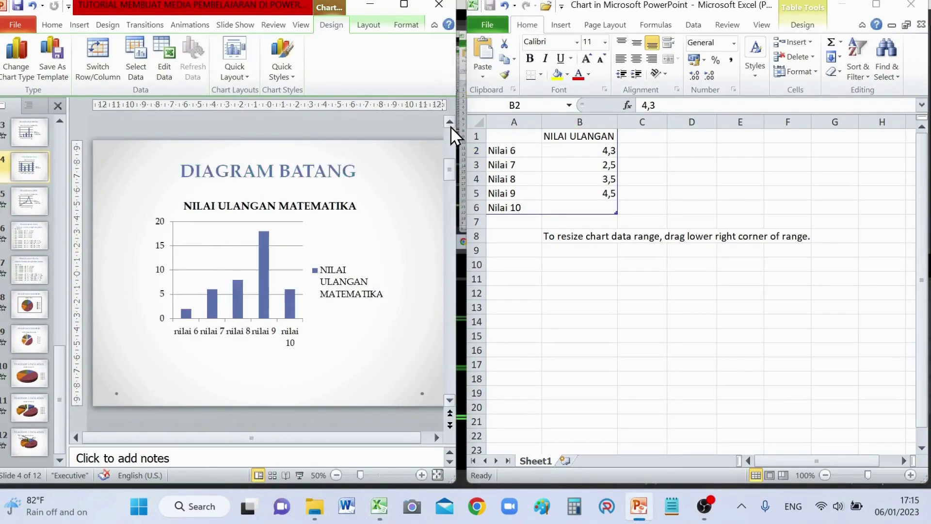
left_click(453, 135)
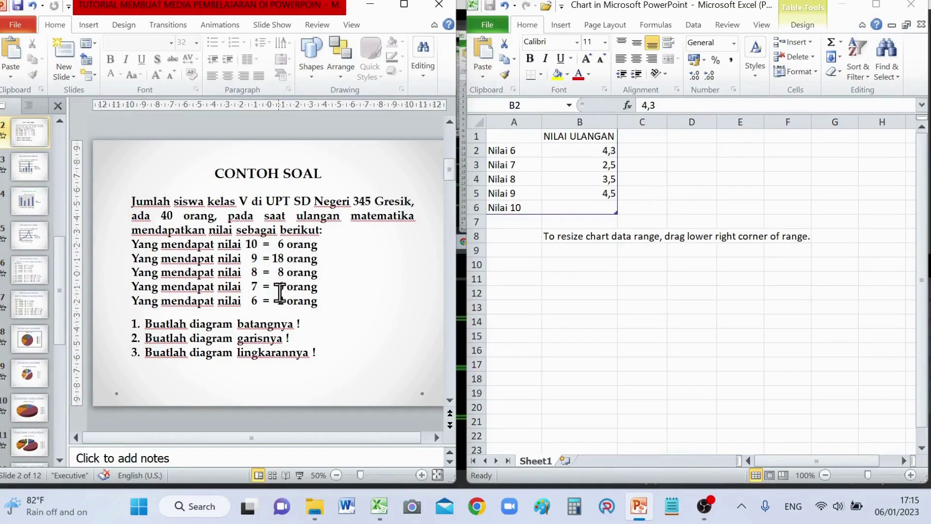
left_click(598, 149)
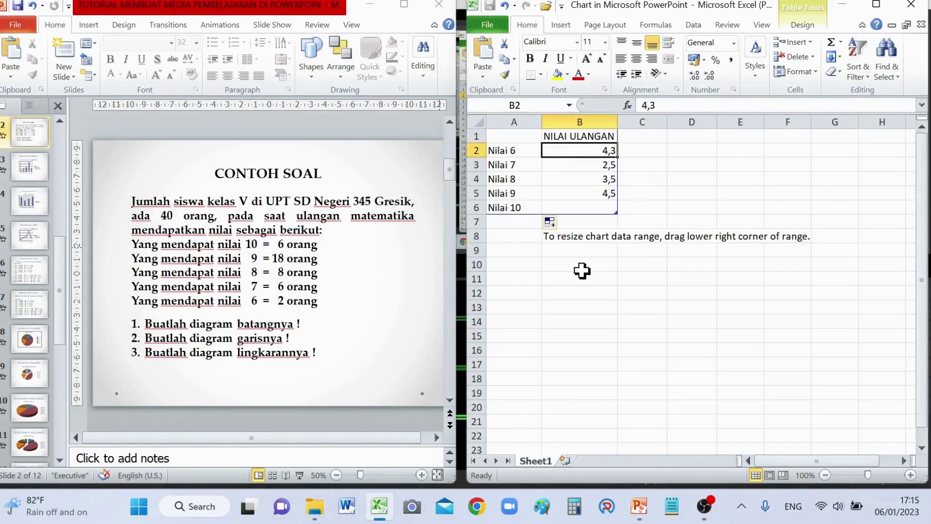
- Enter 2, 6, 8, 18 and 6 into B2:B6
type("2")
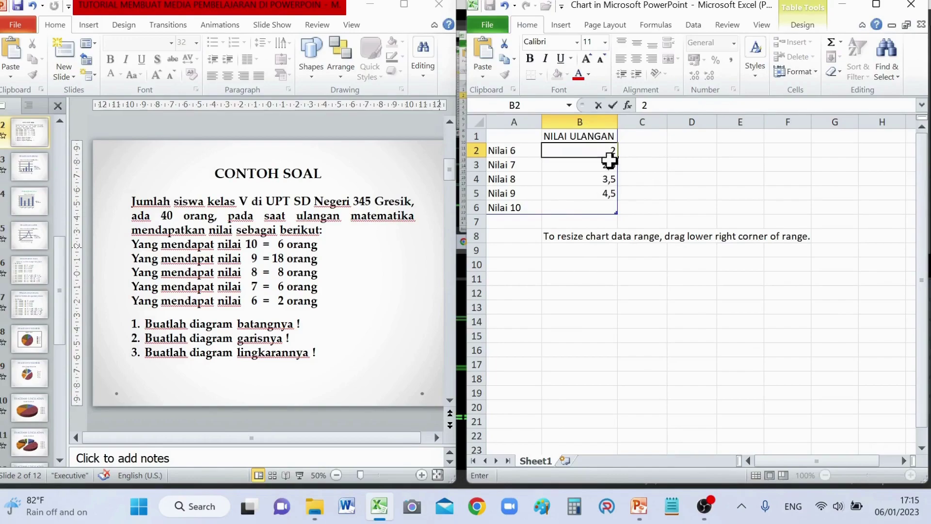
key("Return")
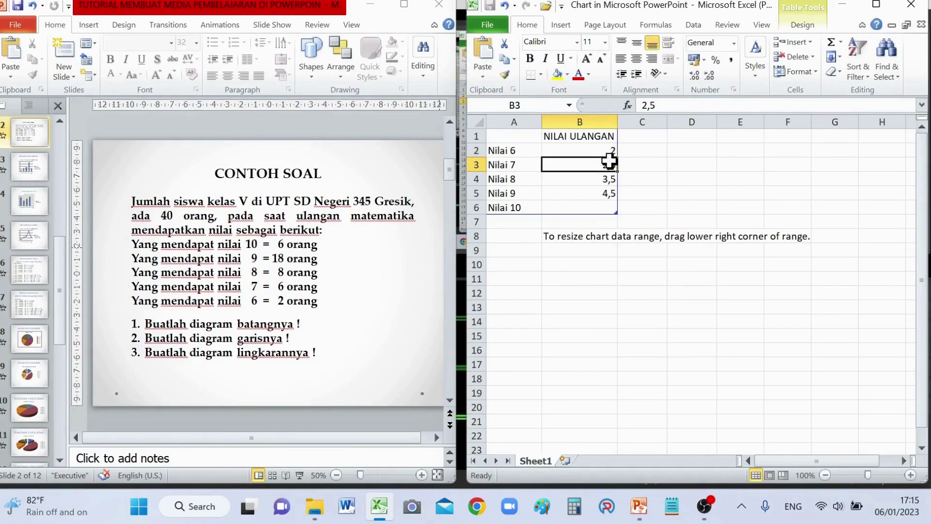
type("6")
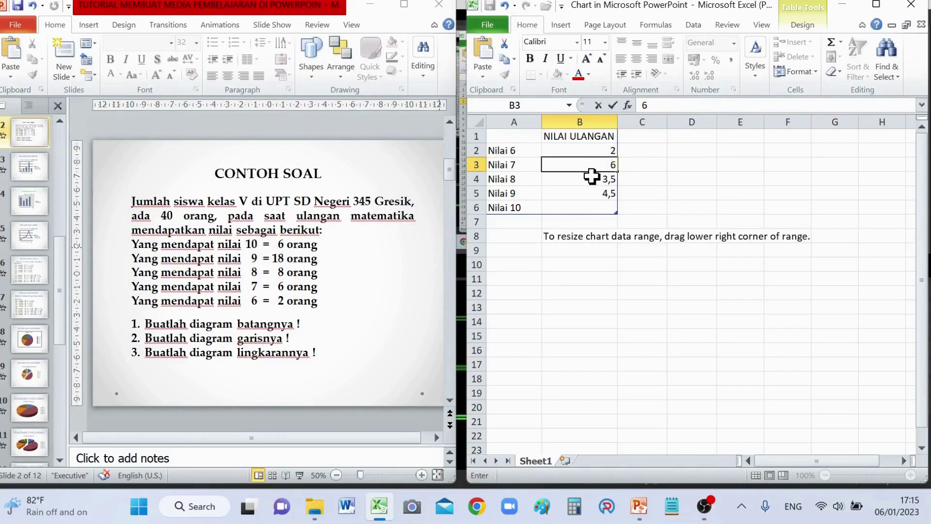
key("Return")
type("8")
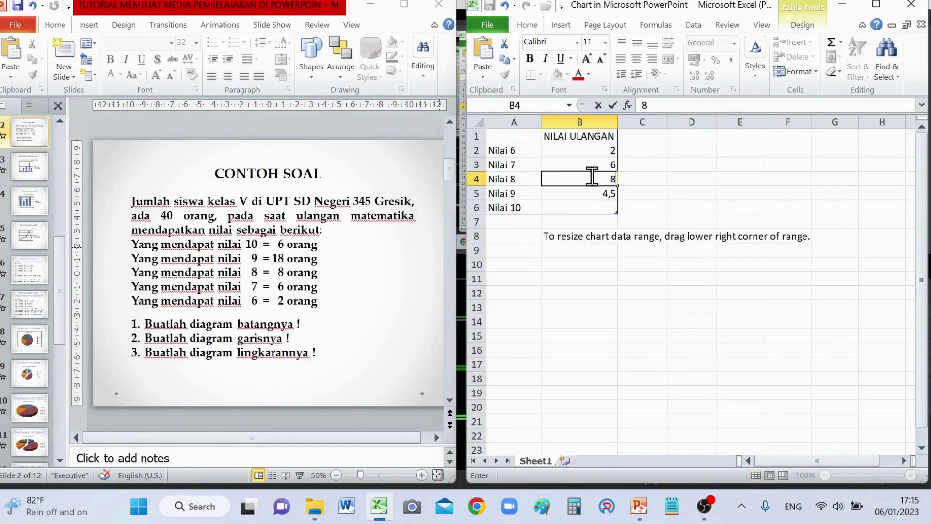
key("Return")
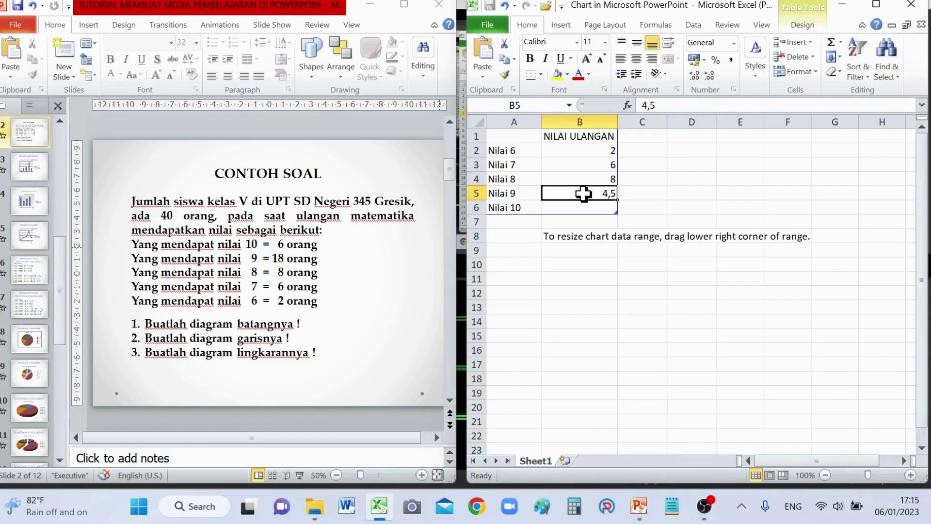
type("18")
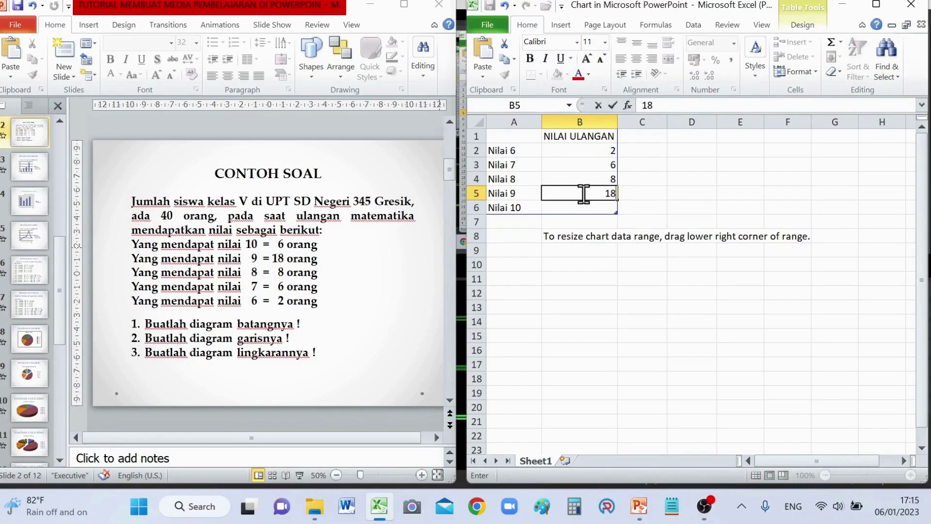
key("Return")
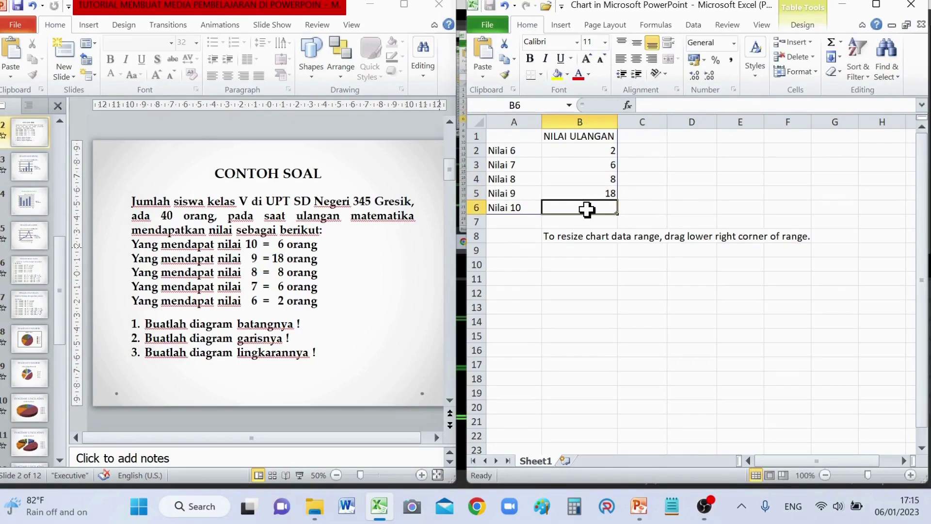
type("6")
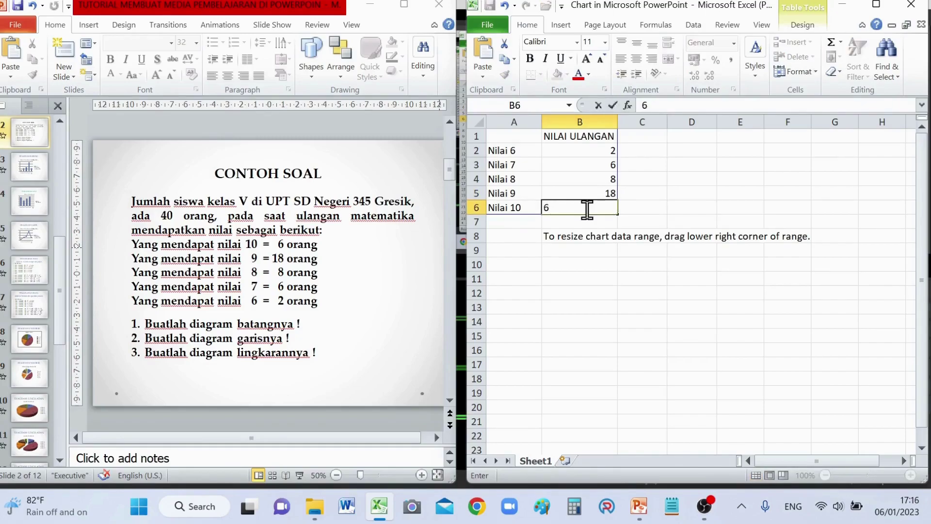
key("Return")
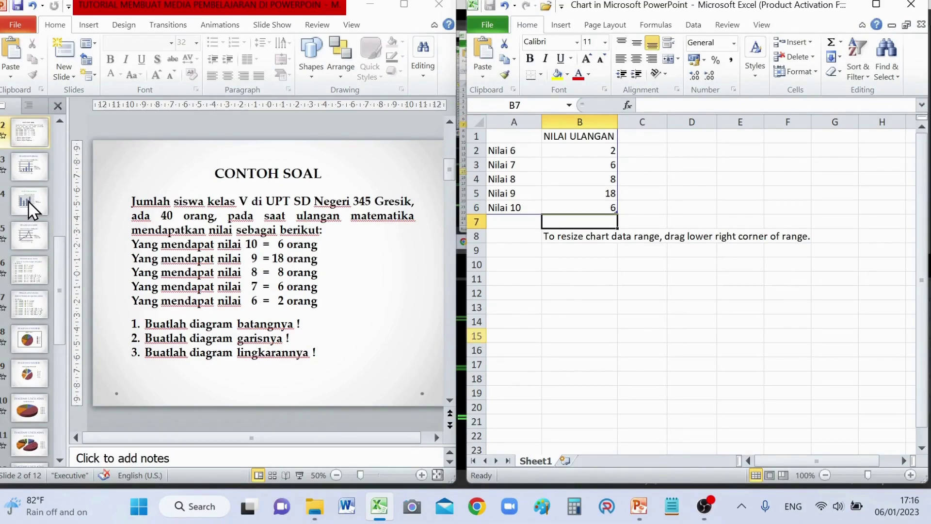
- Close the data sheet of slide 4's bar chart and move to the DIAGRAM GARIS slide 5
left_click(35, 183)
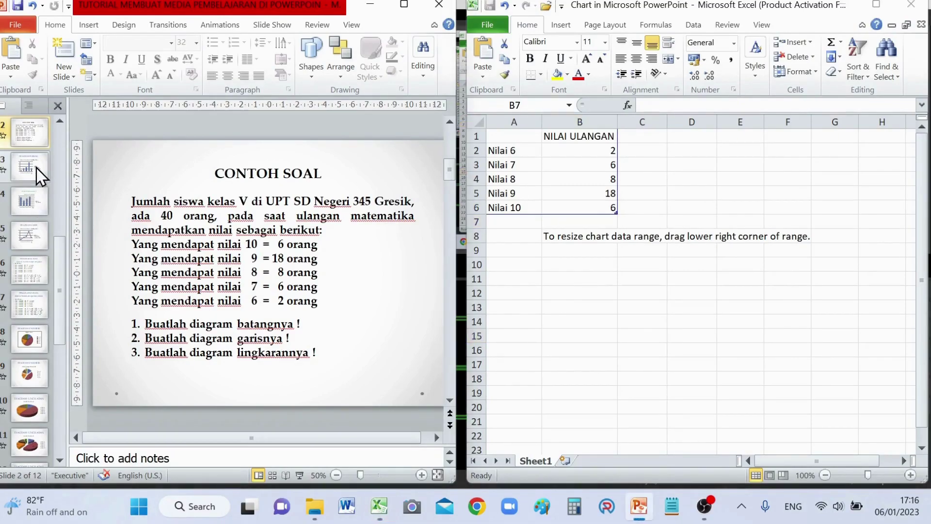
left_click(34, 201)
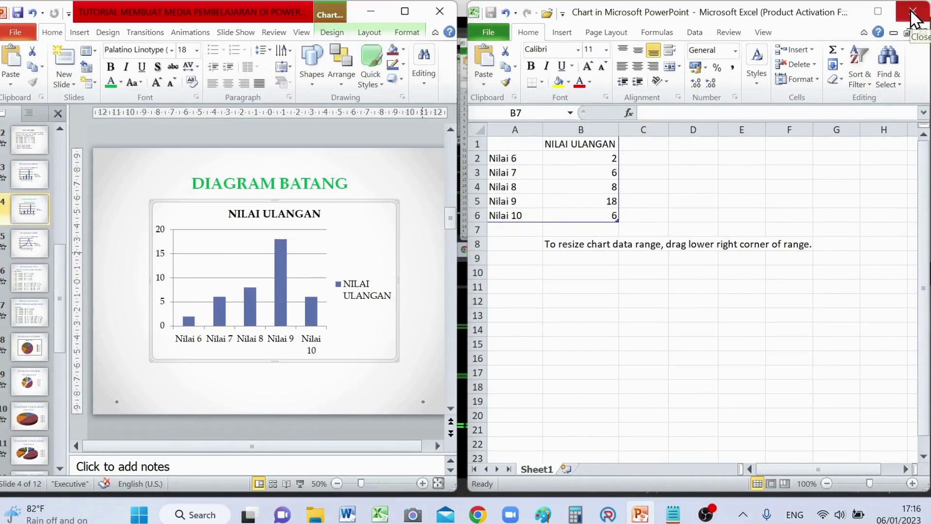
left_click(912, 12)
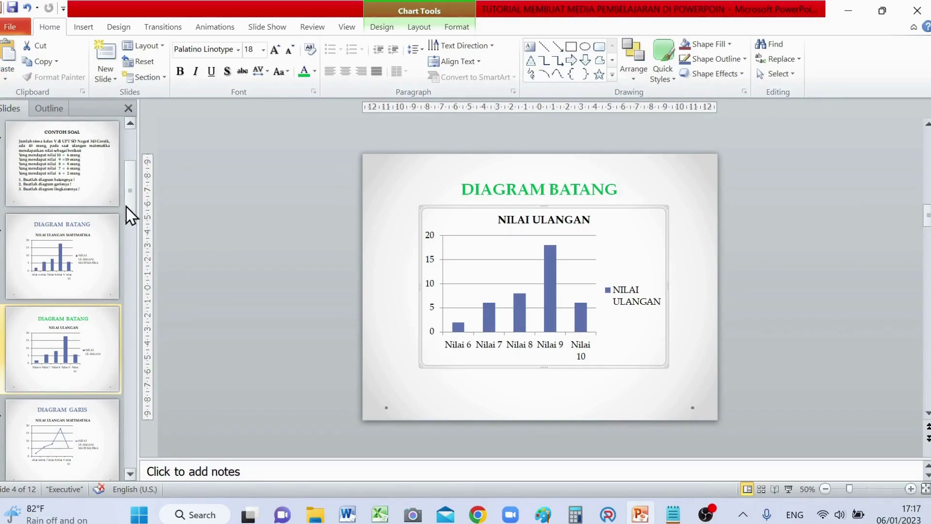
left_click_drag(130, 214, 131, 265)
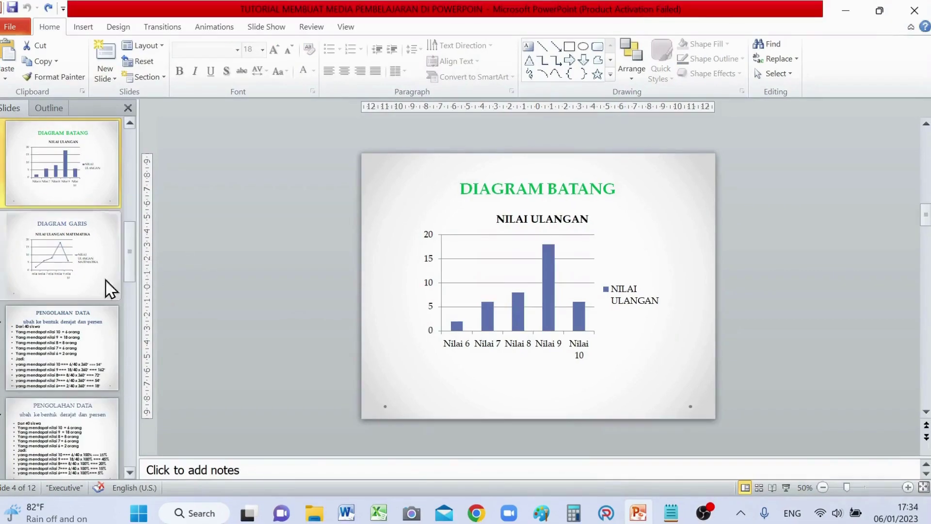
left_click(42, 268)
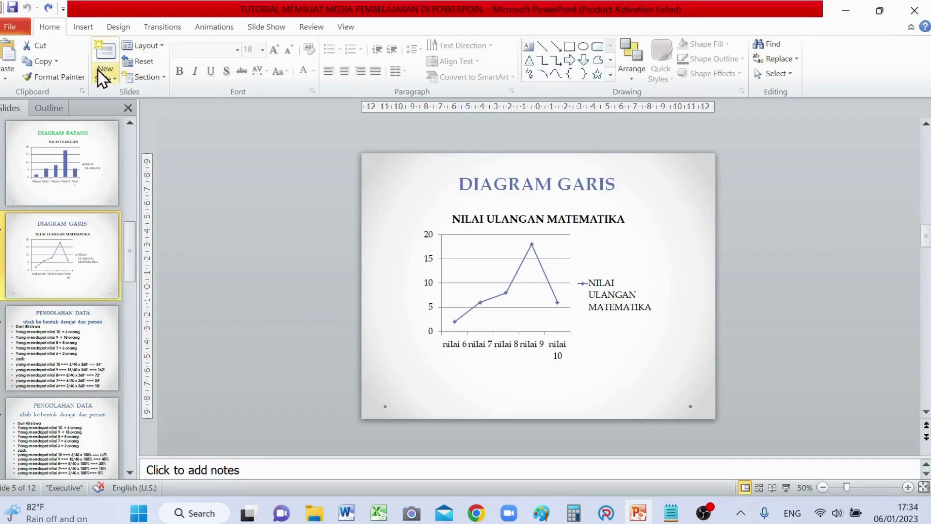
- Insert a new blank slide after the DIAGRAM GARIS slide
left_click(107, 78)
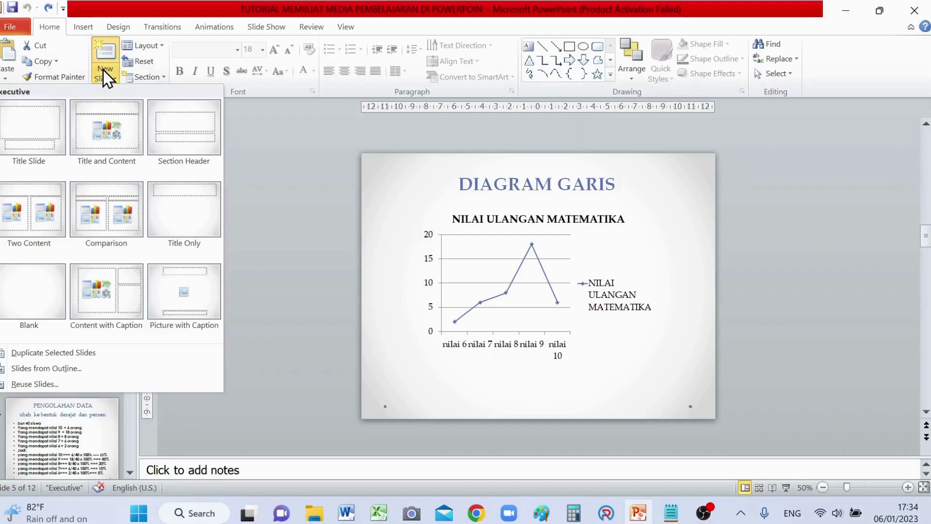
left_click(54, 298)
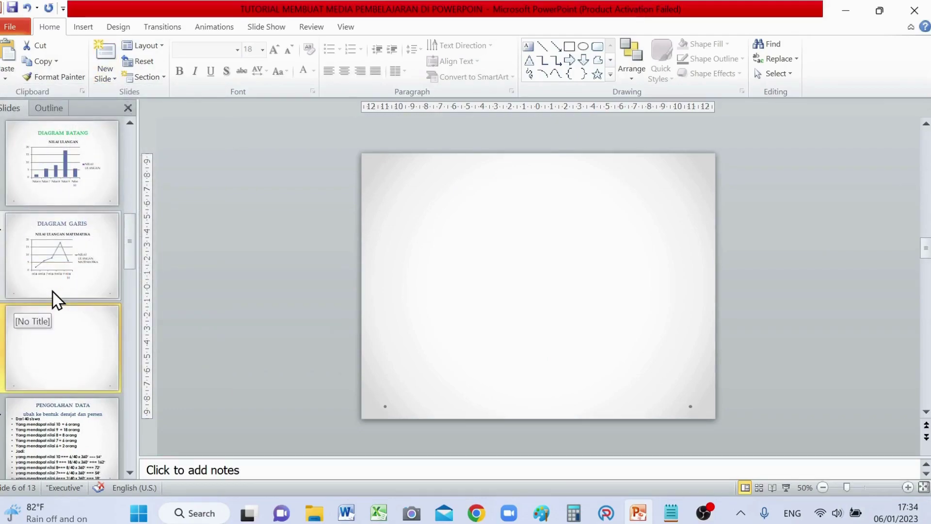
left_click(551, 179)
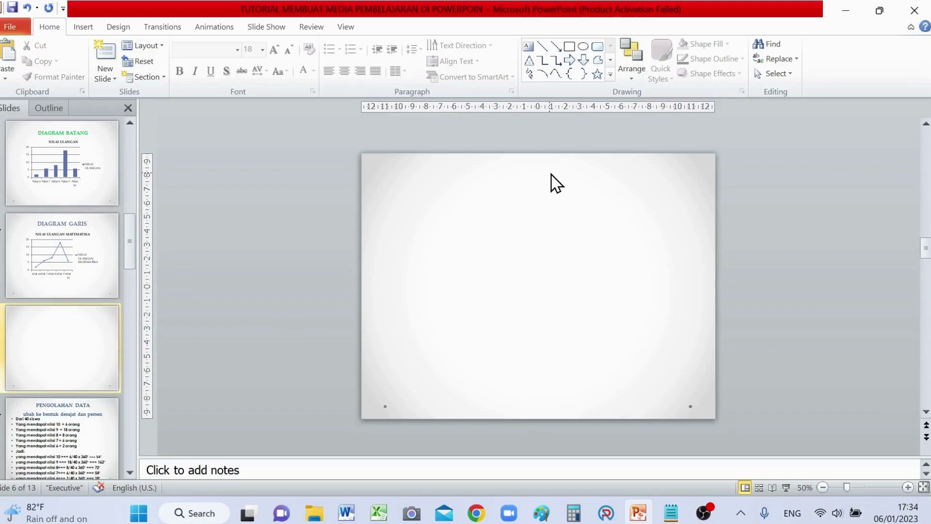
- Draw a text box near the top of slide 6 reading 'DIAGRAM GARIS'
left_click(92, 27)
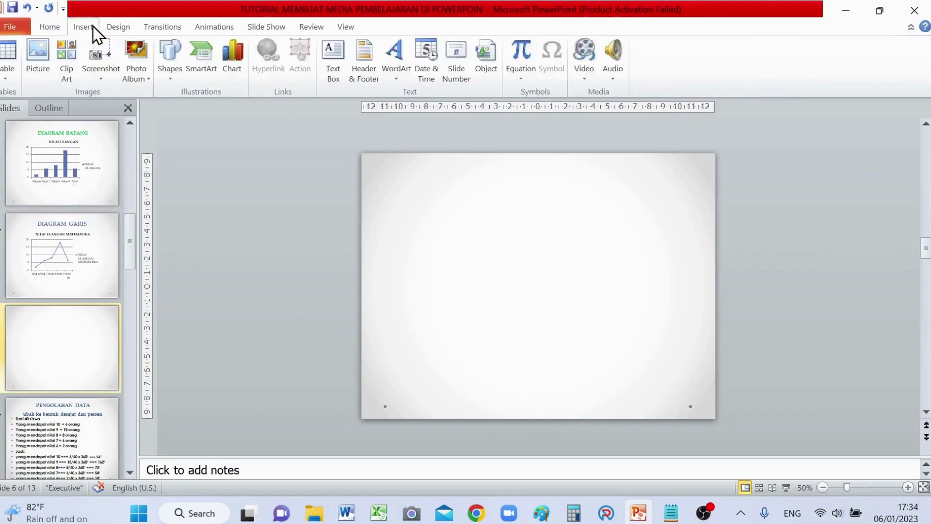
left_click(333, 68)
left_click_drag(427, 180, 617, 230)
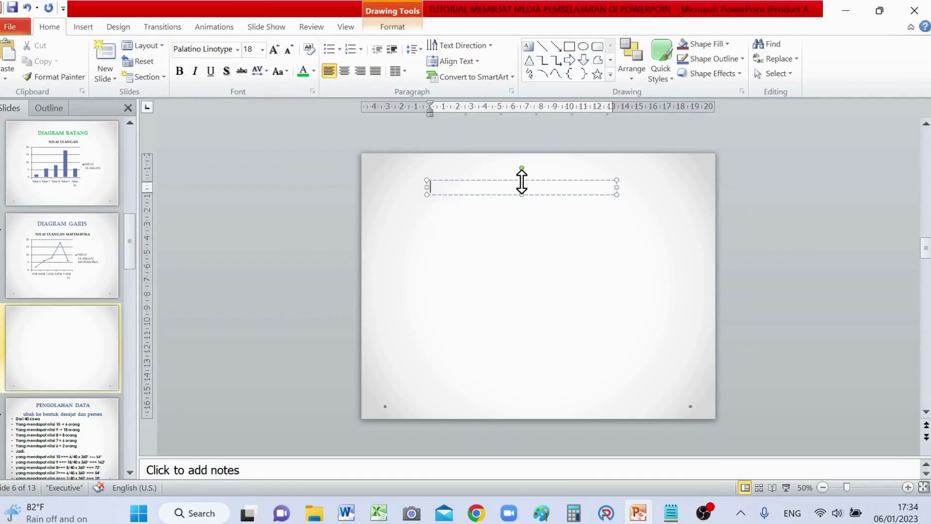
type("DIA")
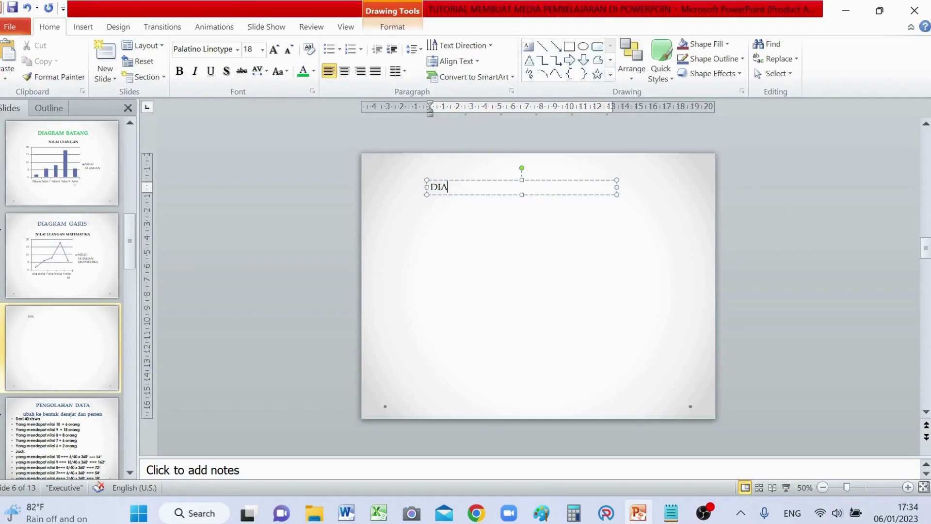
type("GAR")
key("BackSpace")
key("BackSpace")
type("RAM")
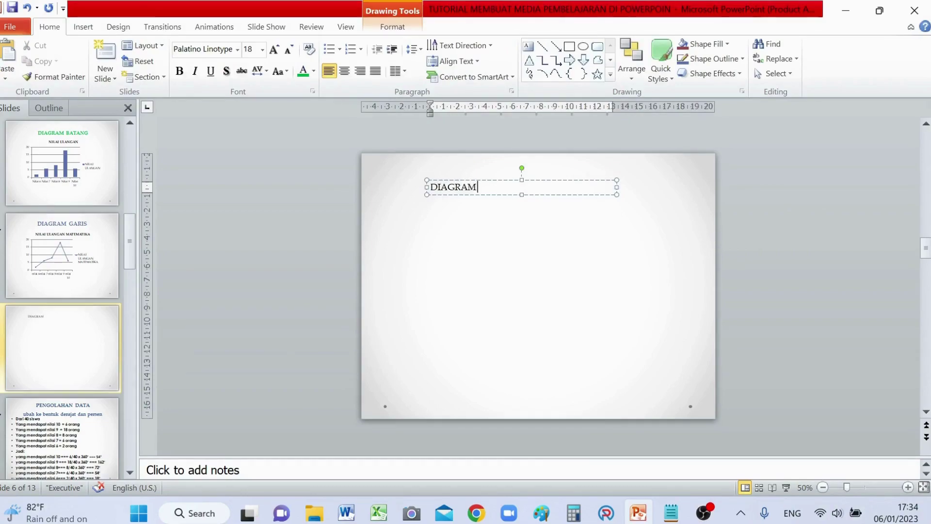
type(" GARIS")
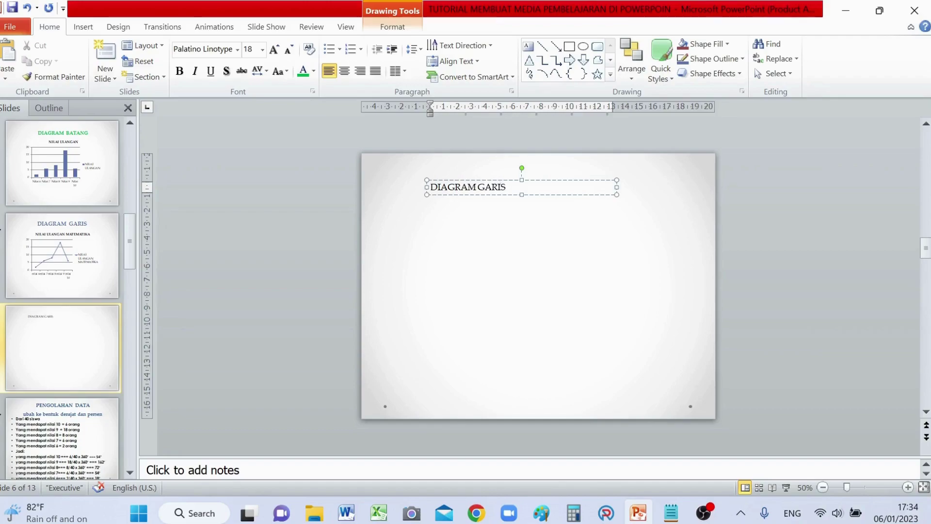
- Centre the DIAGRAM GARIS title, make it green, 32-point and bold, and move it top centre
left_click(345, 71)
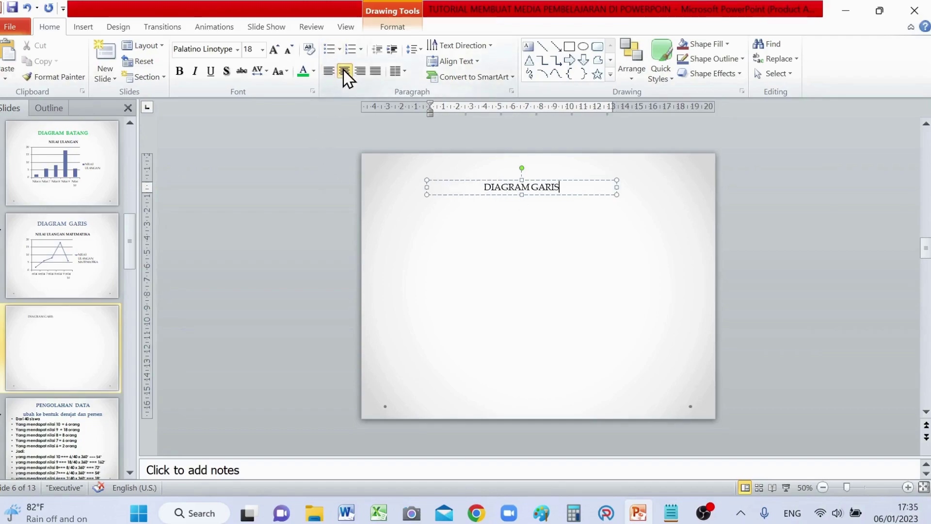
double_click(508, 188)
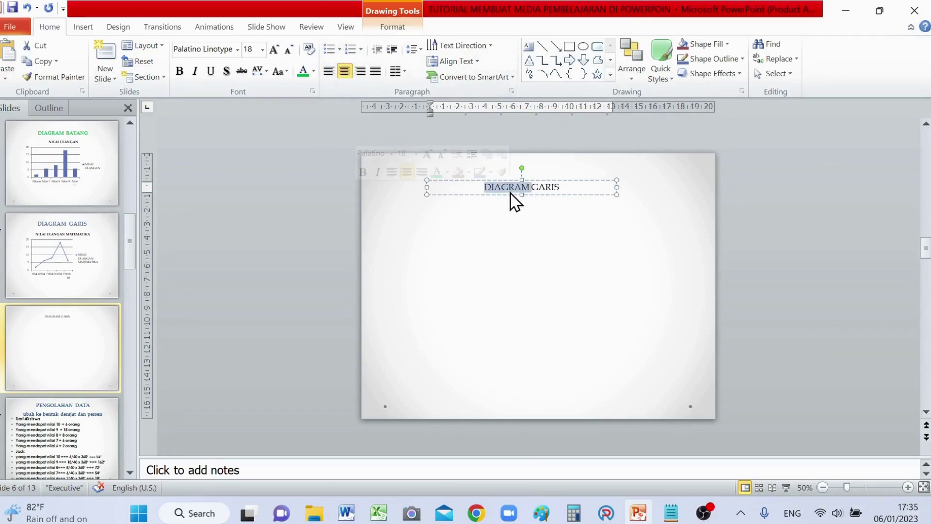
triple_click(510, 192)
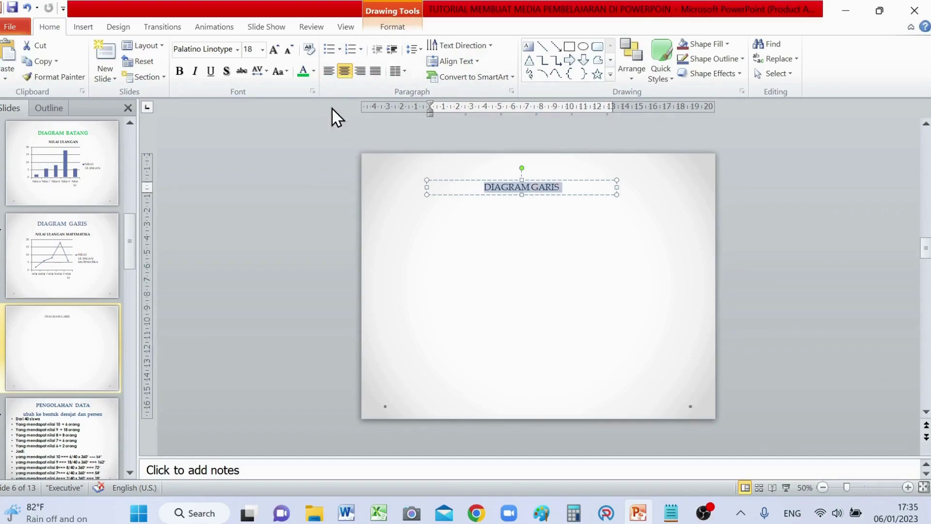
left_click(301, 76)
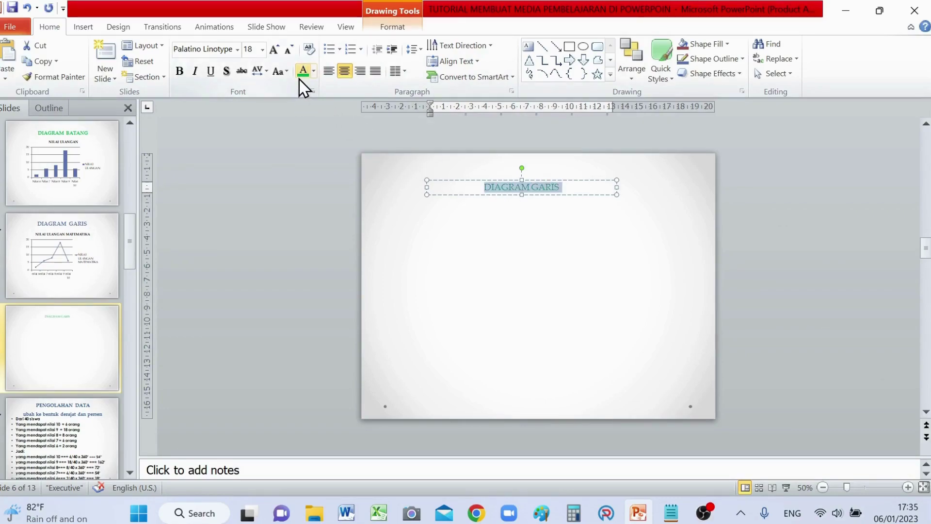
left_click(262, 49)
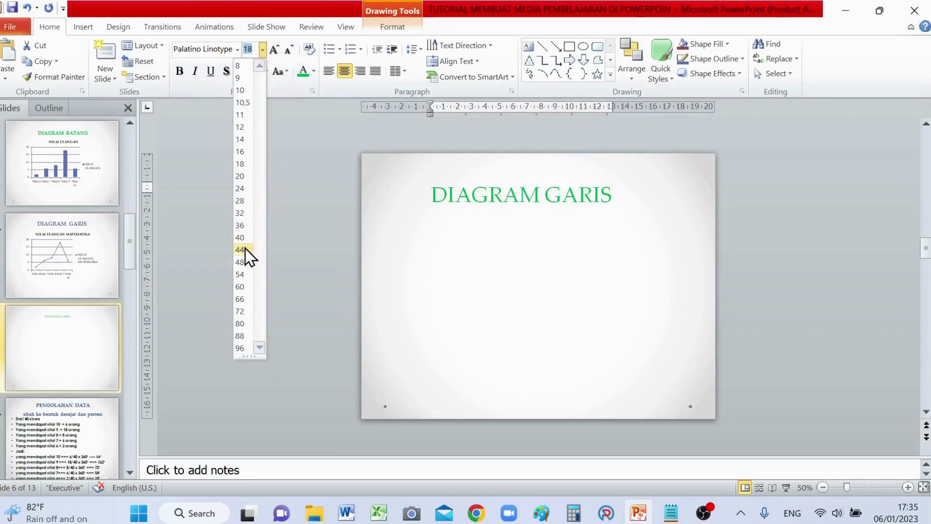
left_click(244, 214)
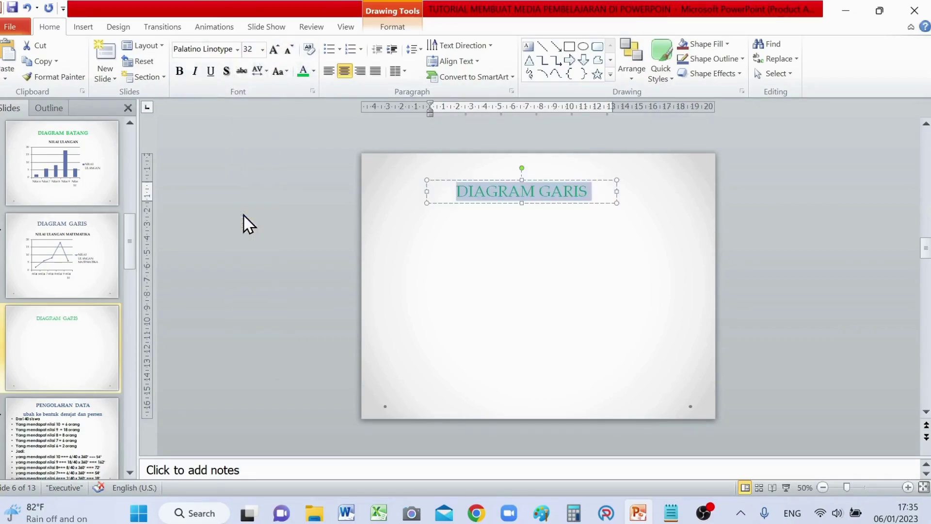
left_click(179, 72)
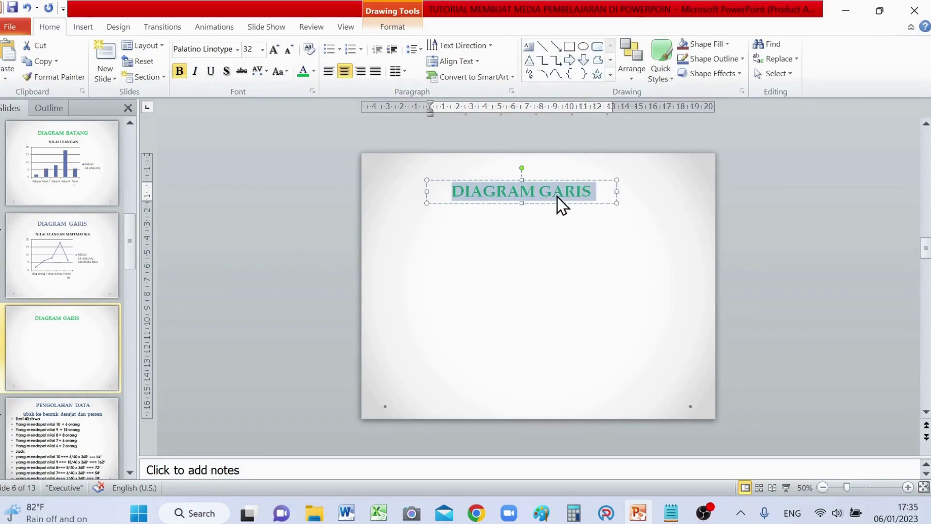
left_click_drag(559, 181, 581, 177)
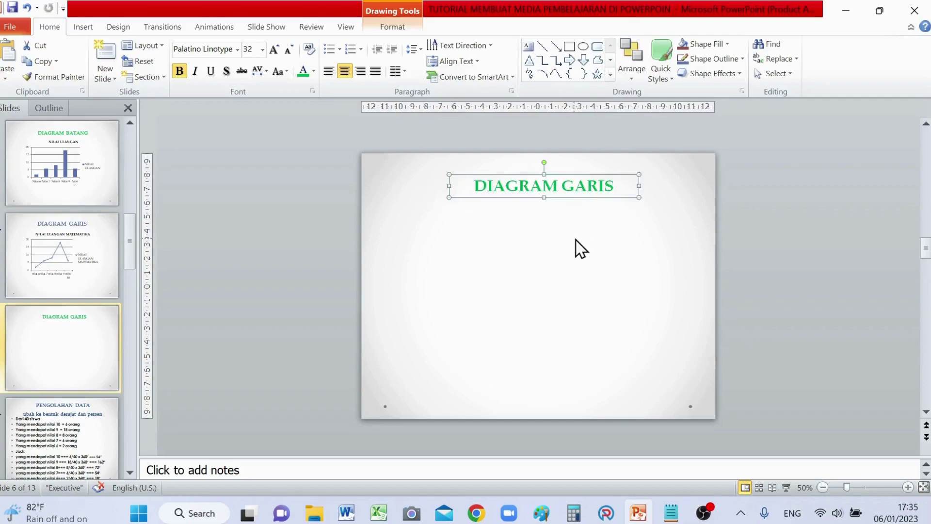
left_click(571, 261)
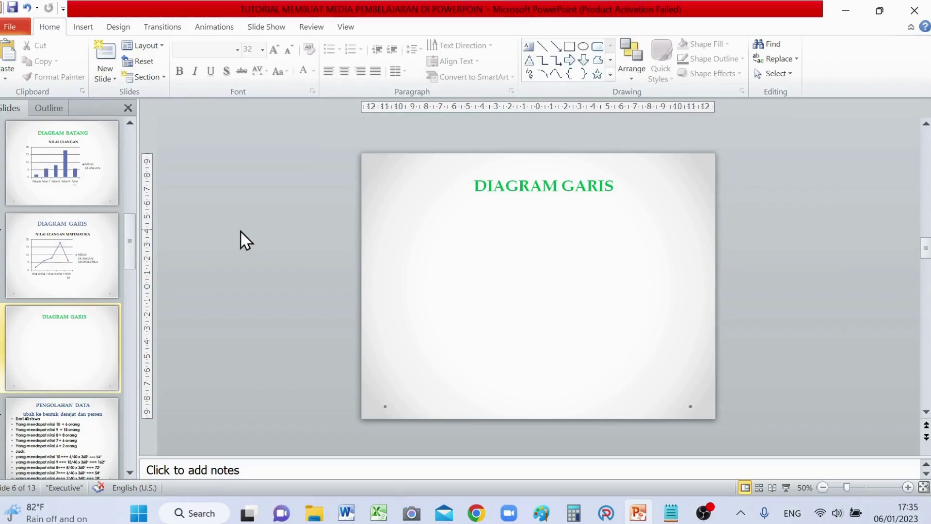
- Insert a Line with Markers chart on slide 6 below the title
left_click(84, 27)
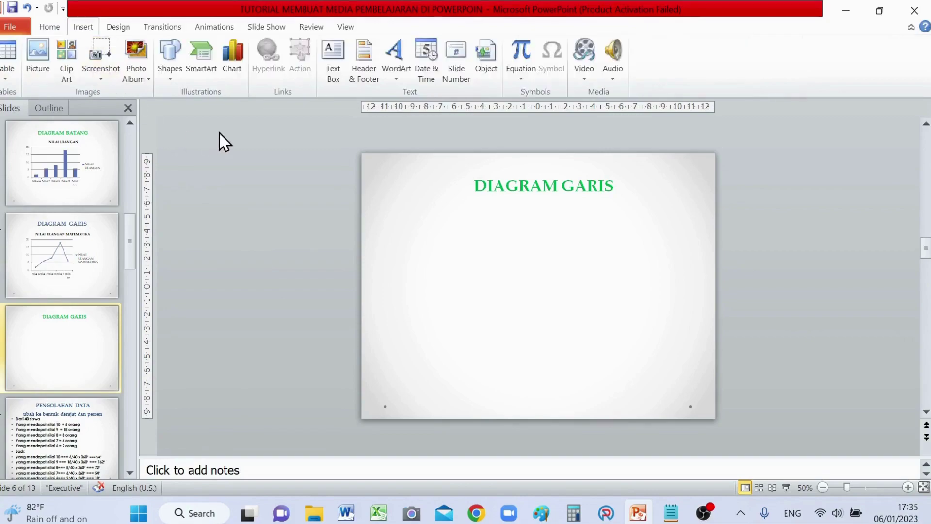
left_click(234, 62)
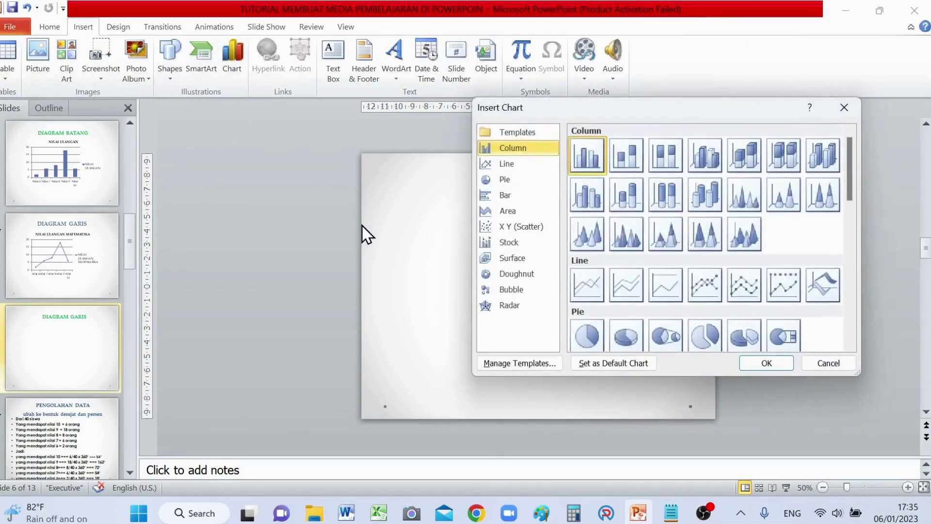
left_click(516, 167)
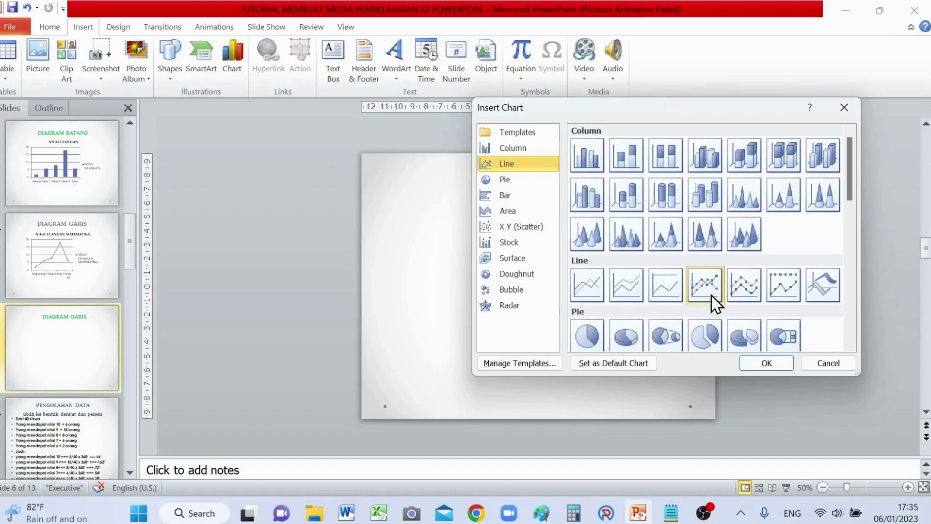
left_click(768, 365)
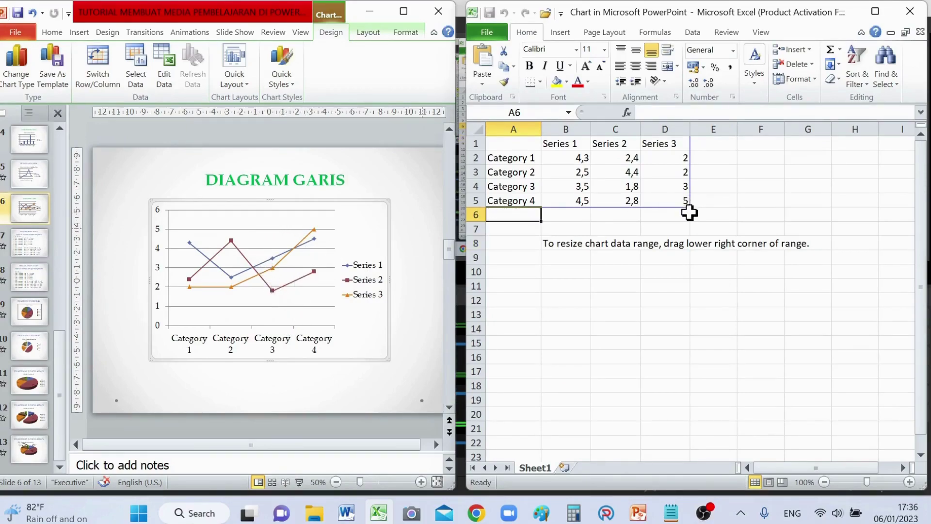
- Shrink the chart data range to column B and clear the Series 2 and Series 3 data
left_click_drag(689, 208, 584, 201)
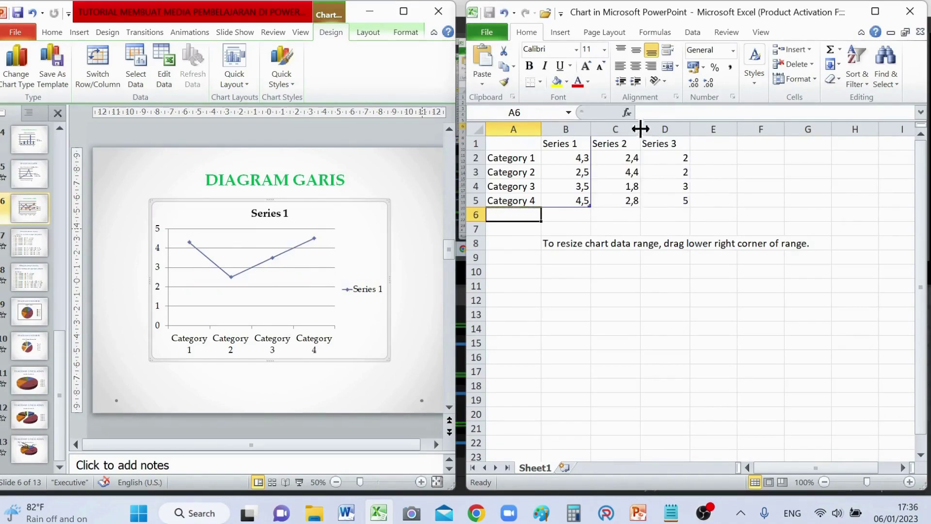
left_click(620, 119)
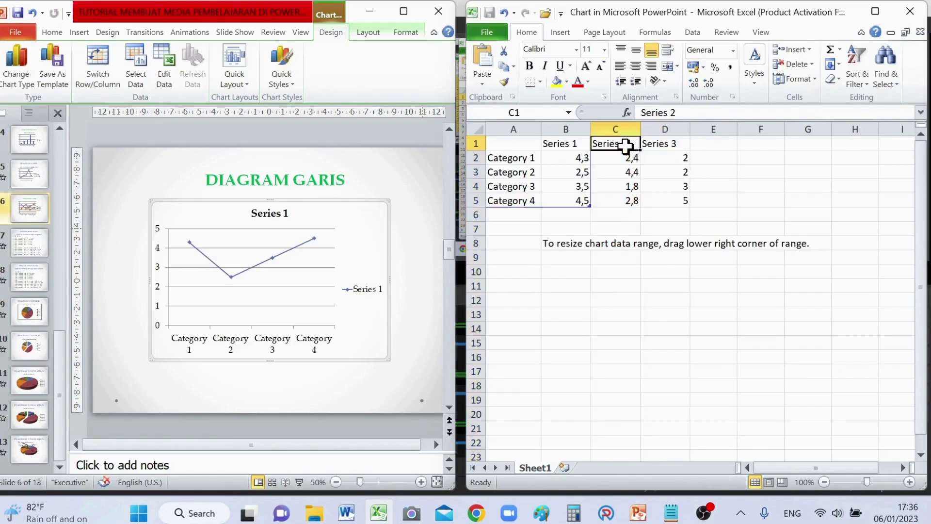
left_click(626, 144)
left_click(674, 201, "shift")
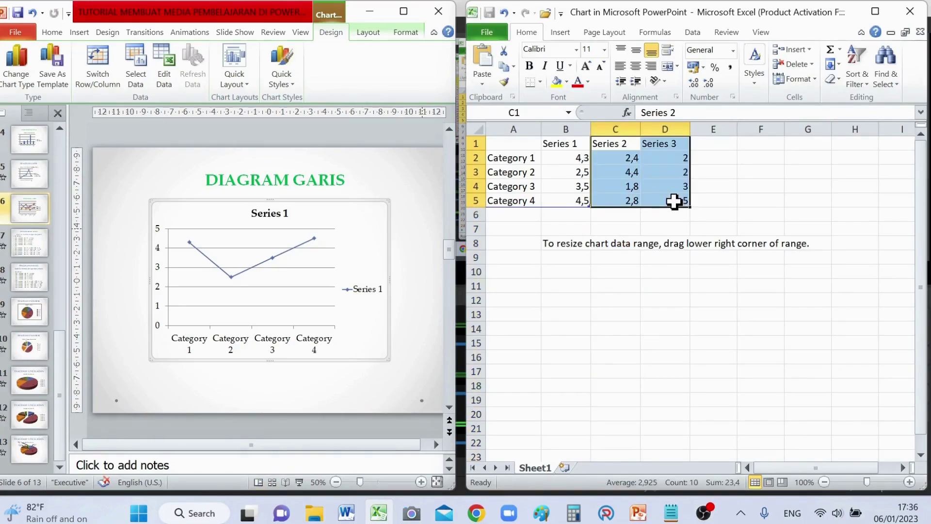
key("Delete")
- Rename the series in B1 to 'NILAI ULANGAN' and widen column B to fit
left_click(566, 148)
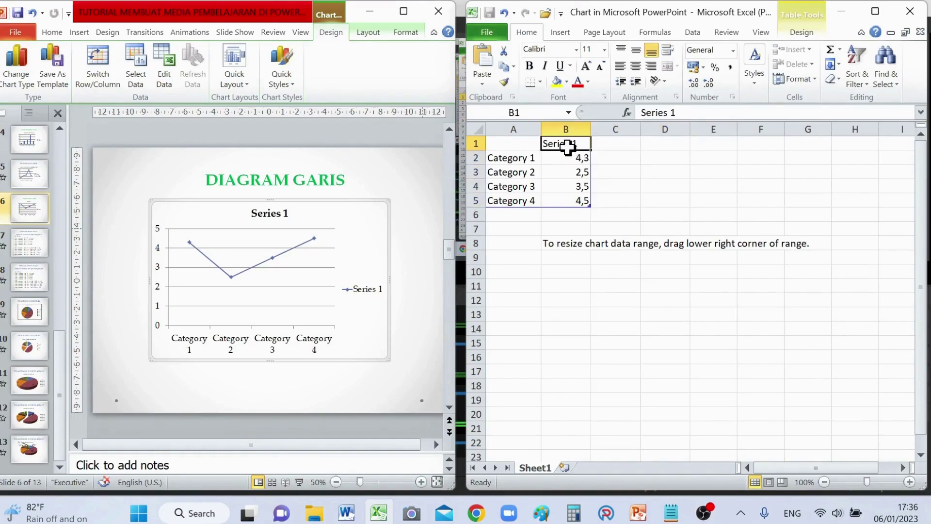
type("NI")
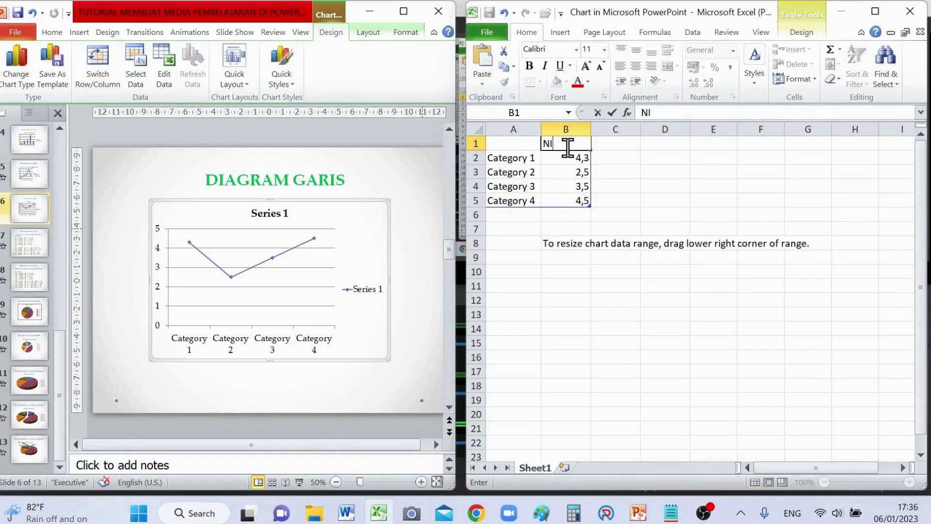
type("LAI")
type(" ULANGAN")
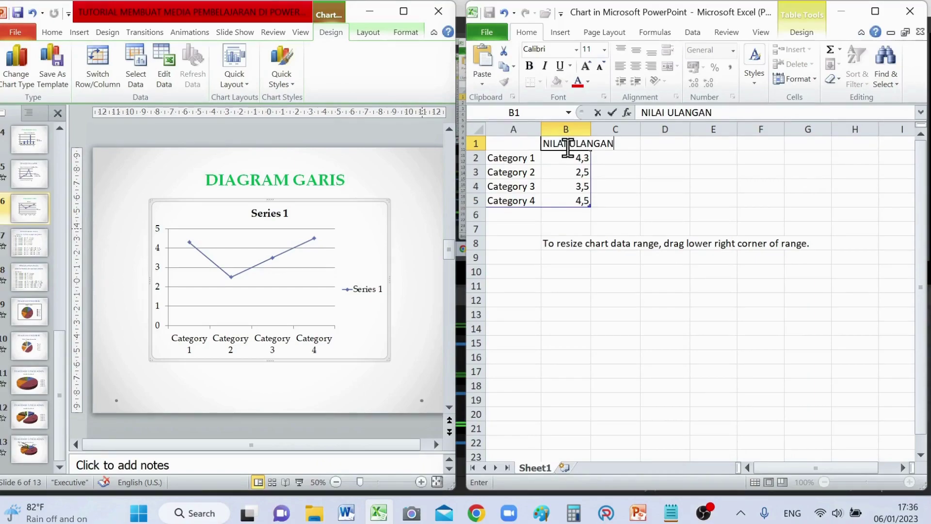
key("Return")
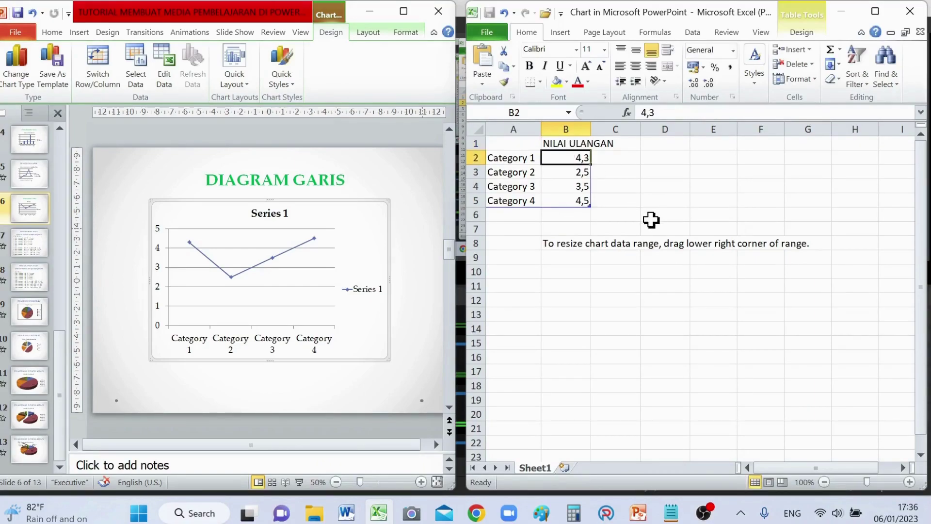
left_click_drag(591, 128, 621, 128)
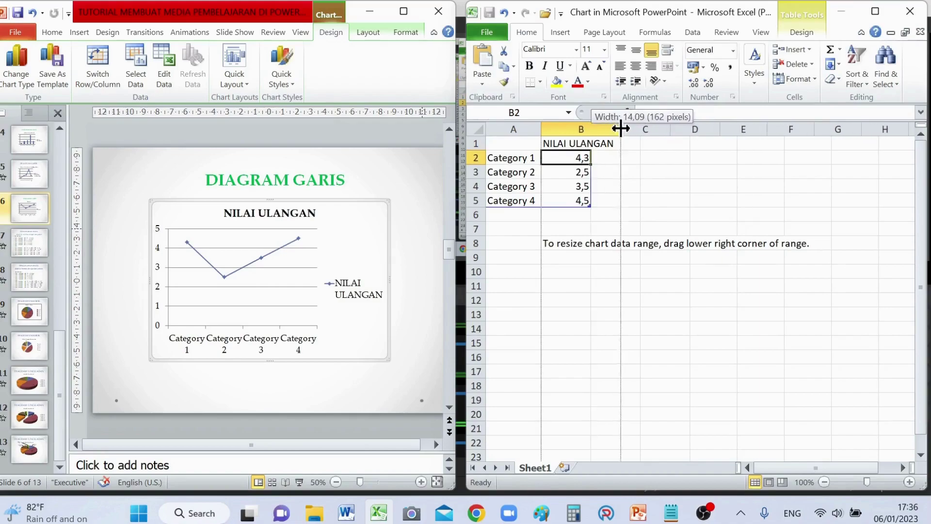
left_click(512, 158)
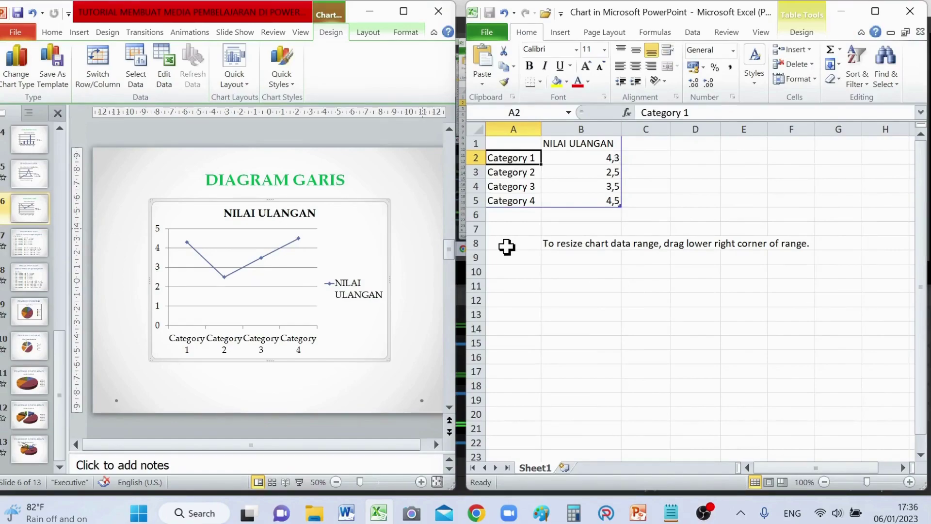
- Label the category cells A2:A6 Nilai 6 through Nilai 10, then view the PENGOLAHAN DATA slide 7
type("Nul")
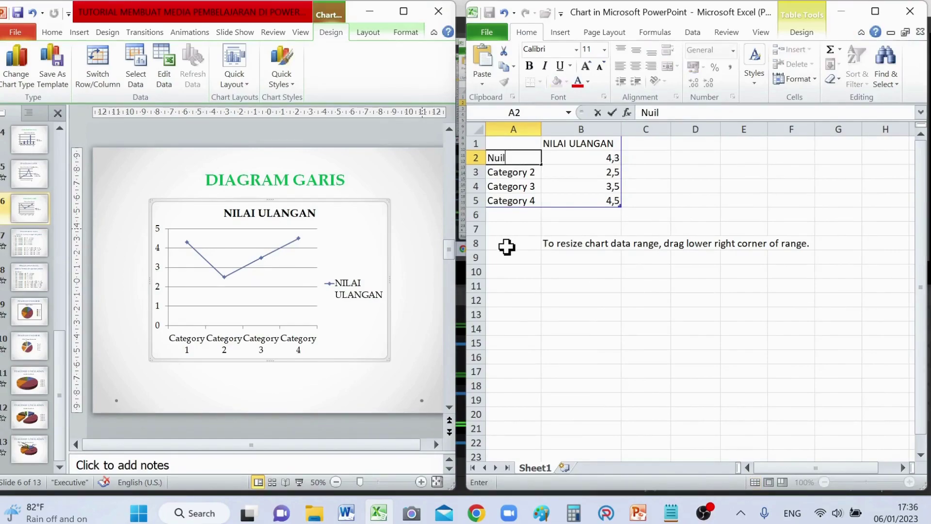
type("a")
key("BackSpace")
key("BackSpace")
key("BackSpace")
type("ilai ")
type("6")
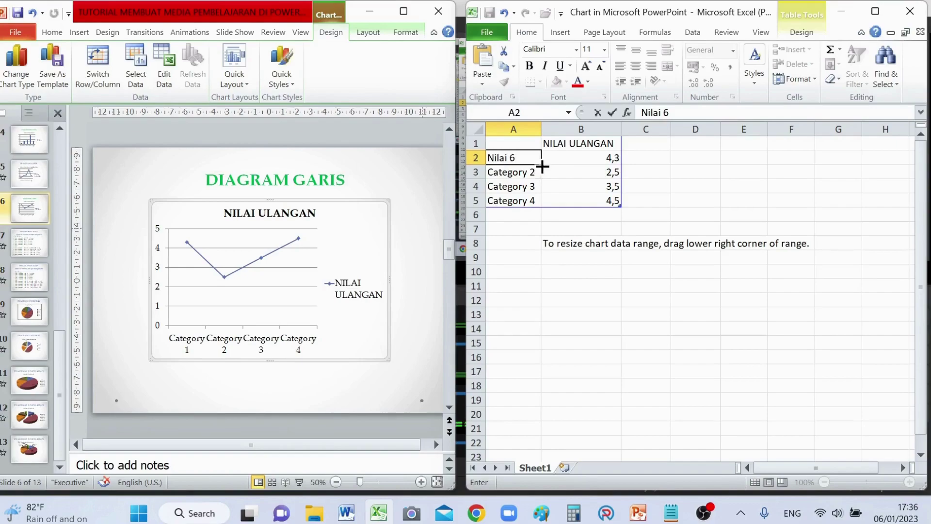
left_click_drag(542, 165, 543, 220)
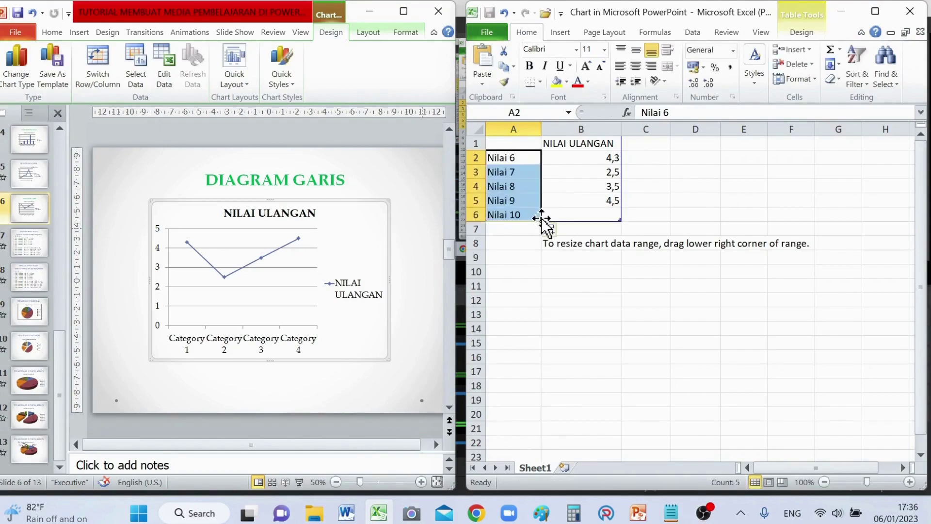
left_click(606, 157)
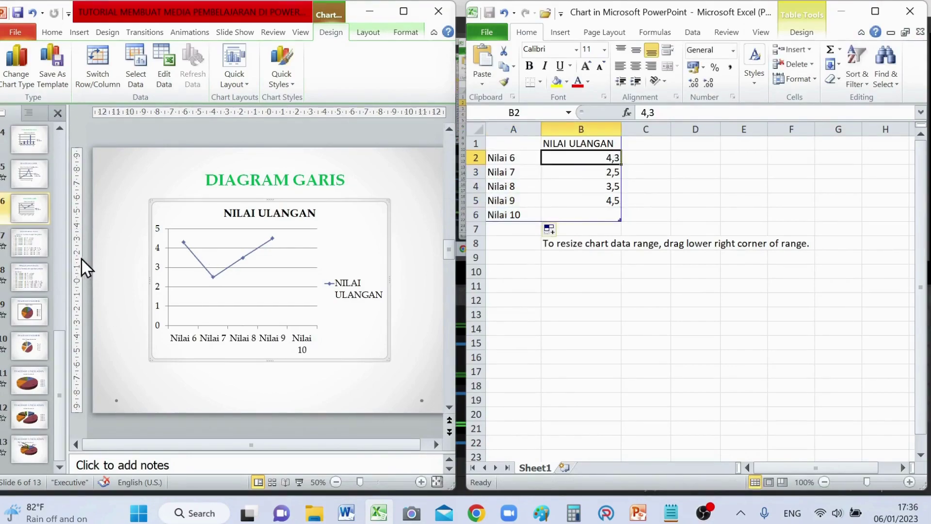
left_click(32, 250)
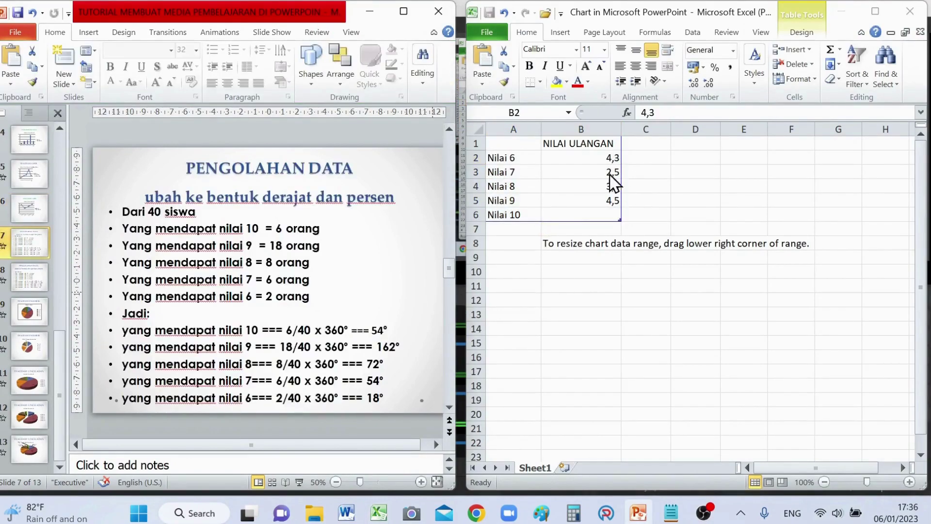
- Enter NILAI ULANGAN values 2, 6, 8, 18 and 6 in B2:B6, then return to slide 6
left_click(606, 158)
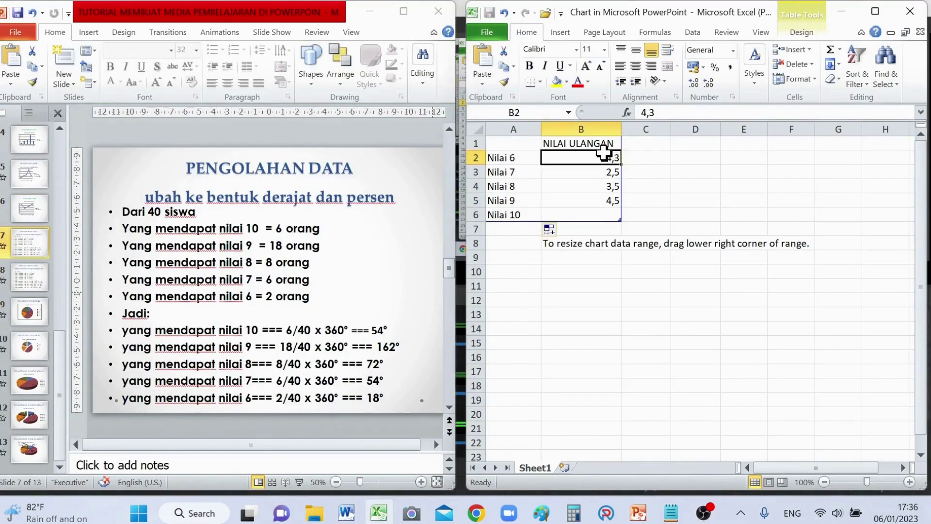
type("2")
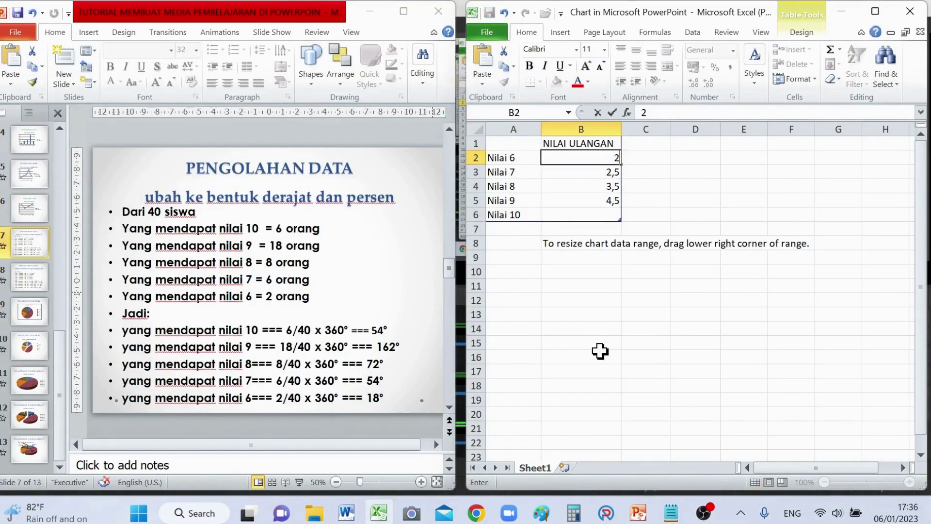
key("Return")
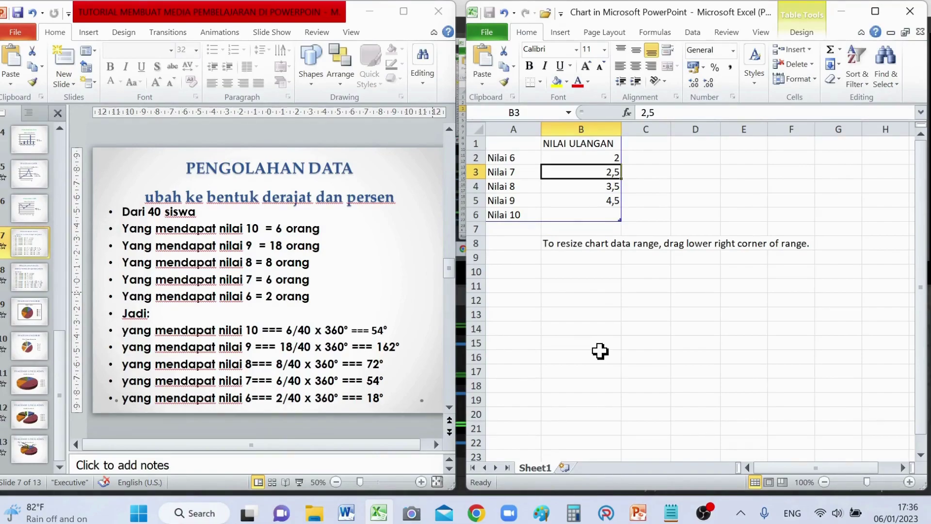
type("6")
key("Return")
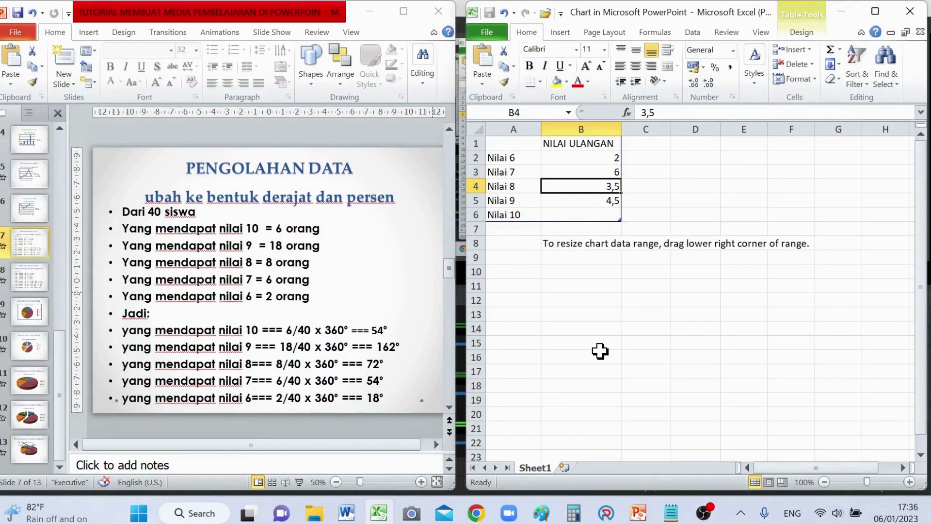
type("8")
key("Return")
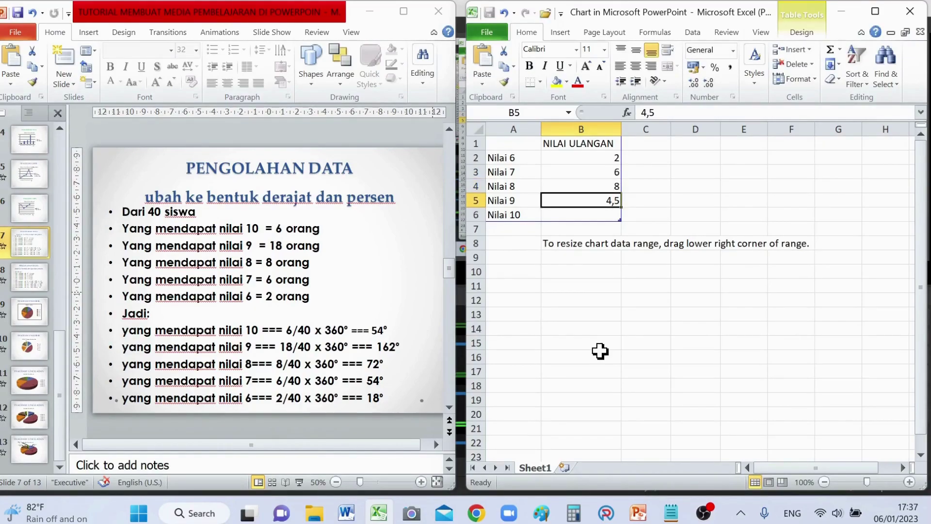
type("18")
key("Return")
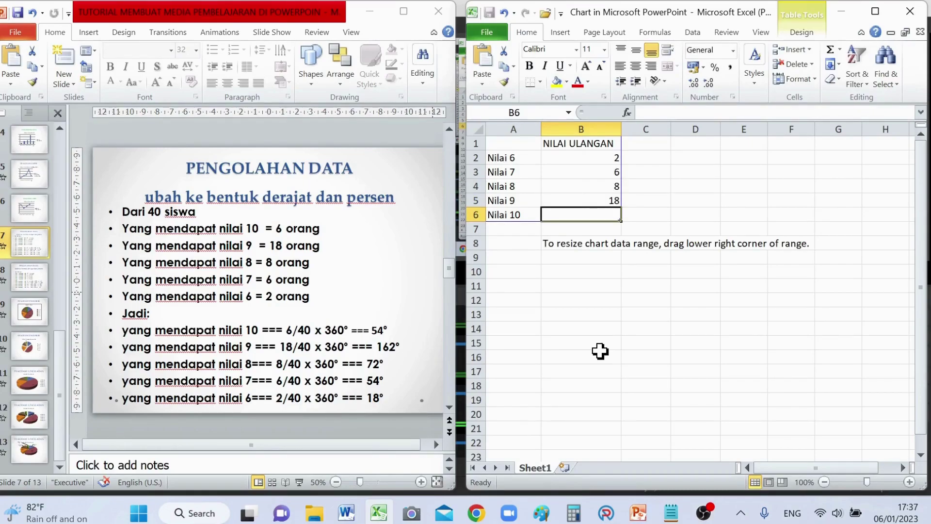
type("6")
key("Return")
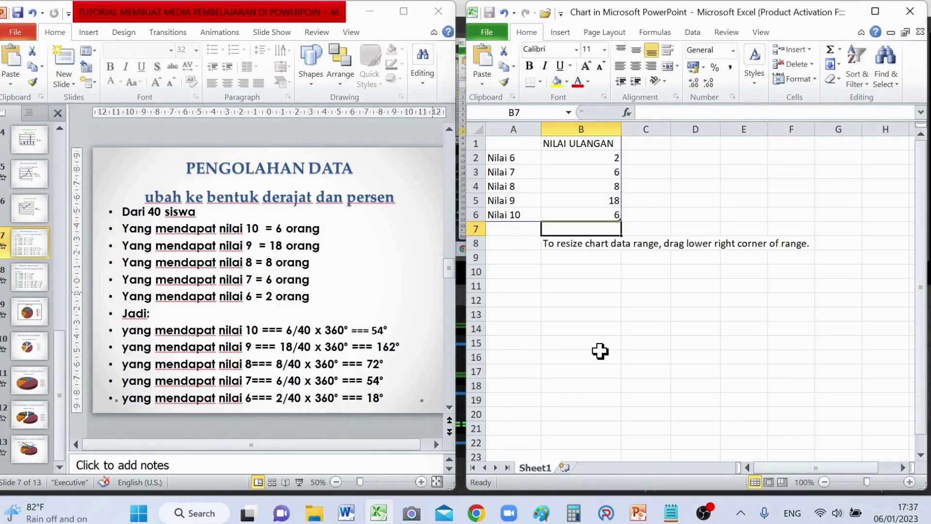
left_click(28, 199)
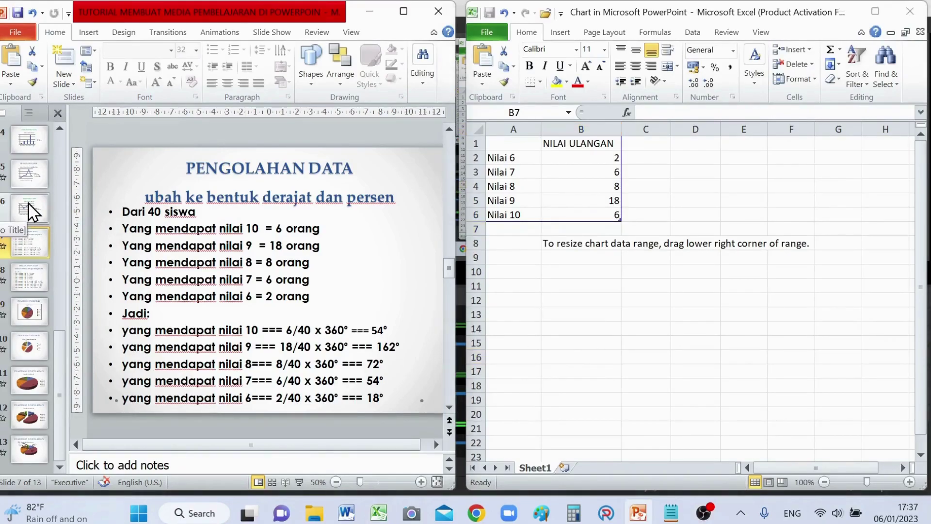
left_click(29, 208)
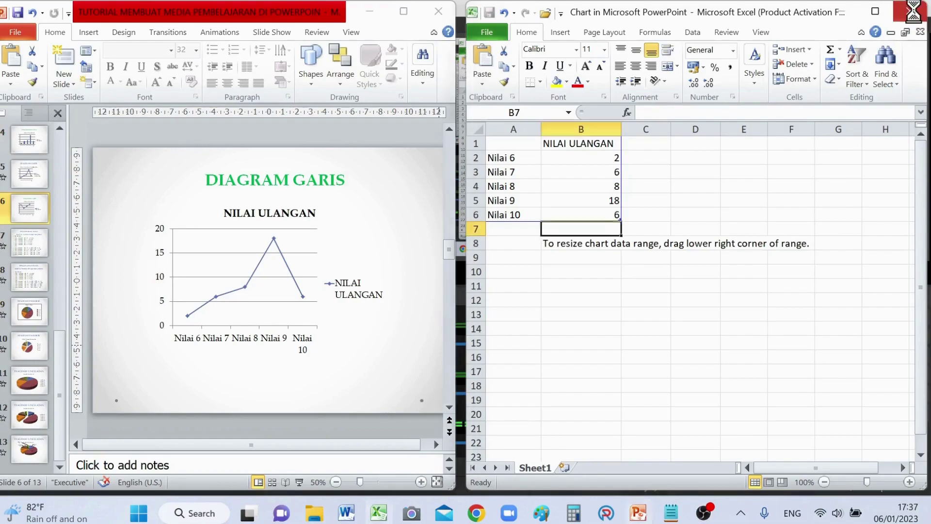
- Close the chart data spreadsheet and view the first DIAGRAM LINGKARAN pie slide
left_click(912, 12)
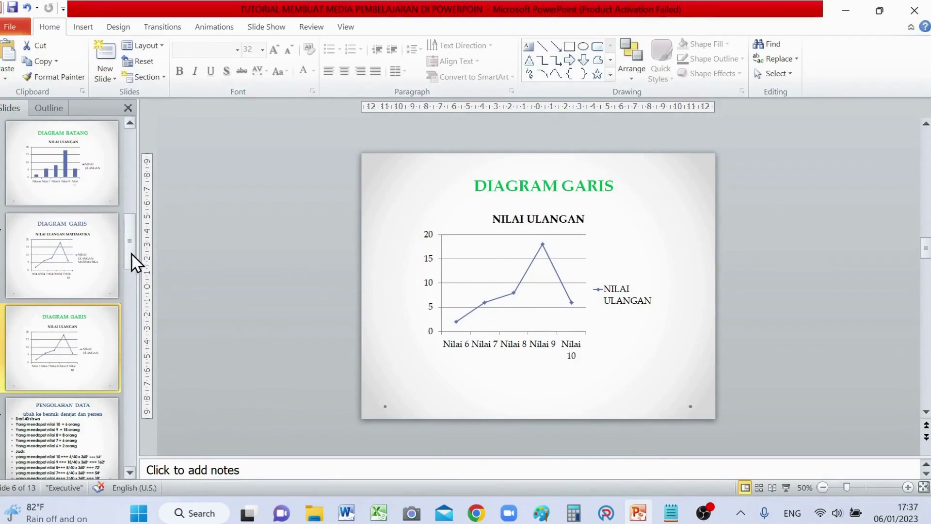
left_click_drag(132, 254, 133, 320)
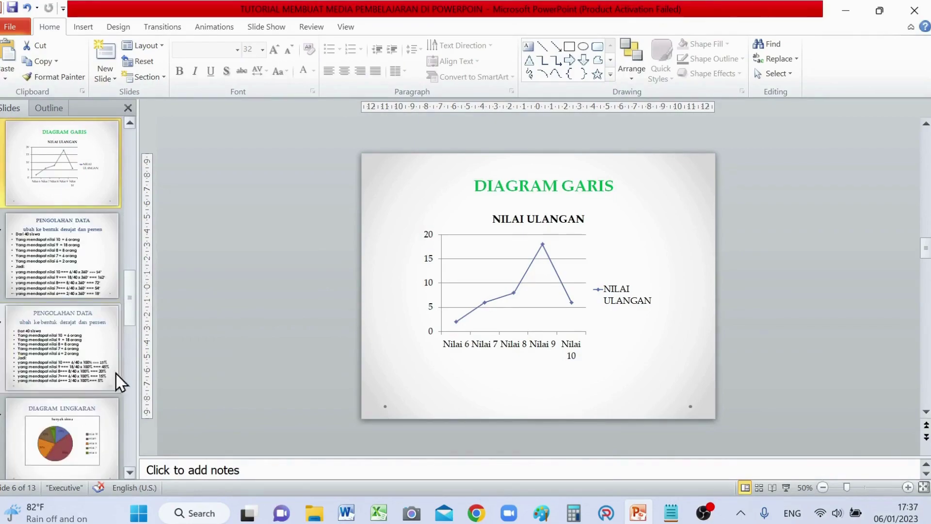
left_click(72, 458)
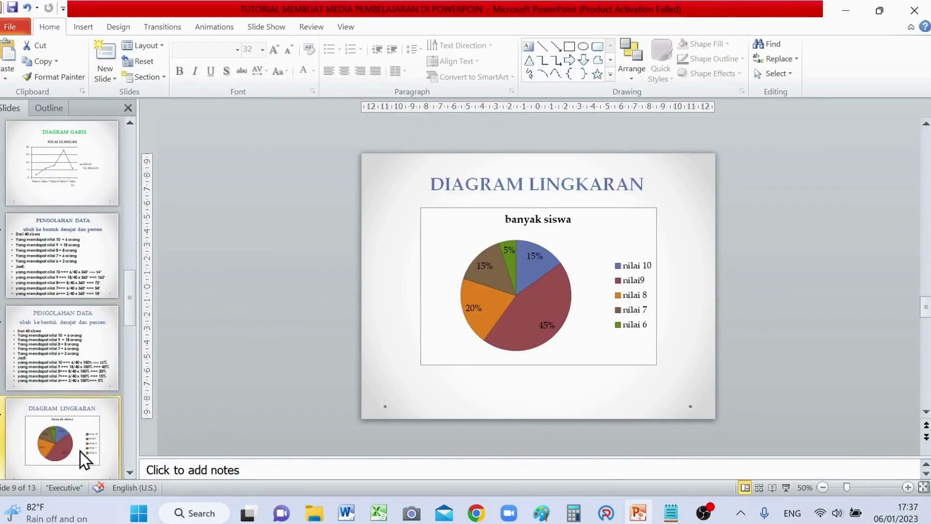
- Browse the 3D pie chart slides, then open the PENGOLAHAN DATA degrees slide 7
left_click_drag(128, 323, 135, 349)
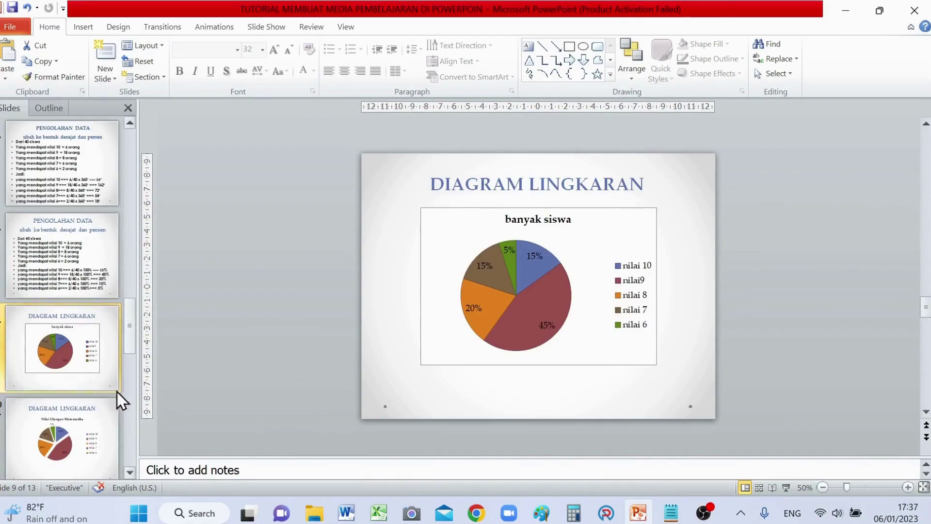
key("Down")
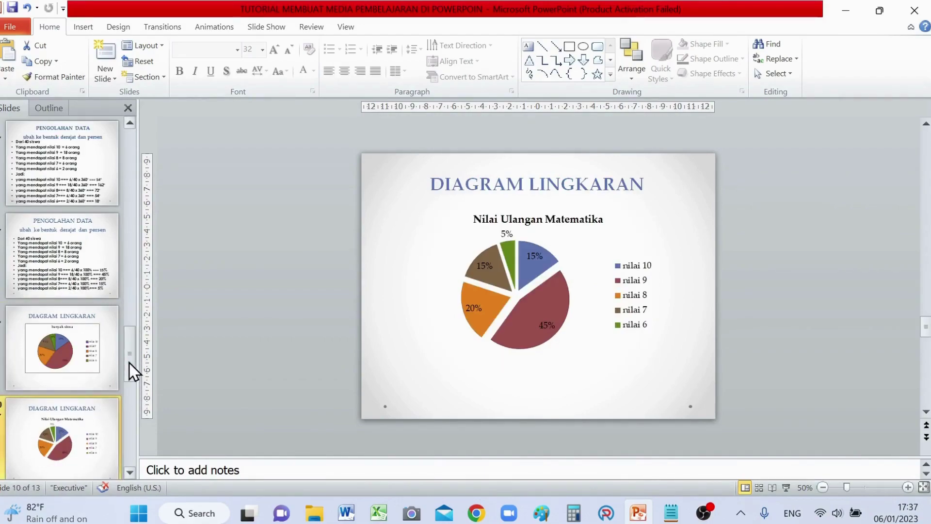
left_click_drag(129, 321, 129, 380)
left_click(80, 435)
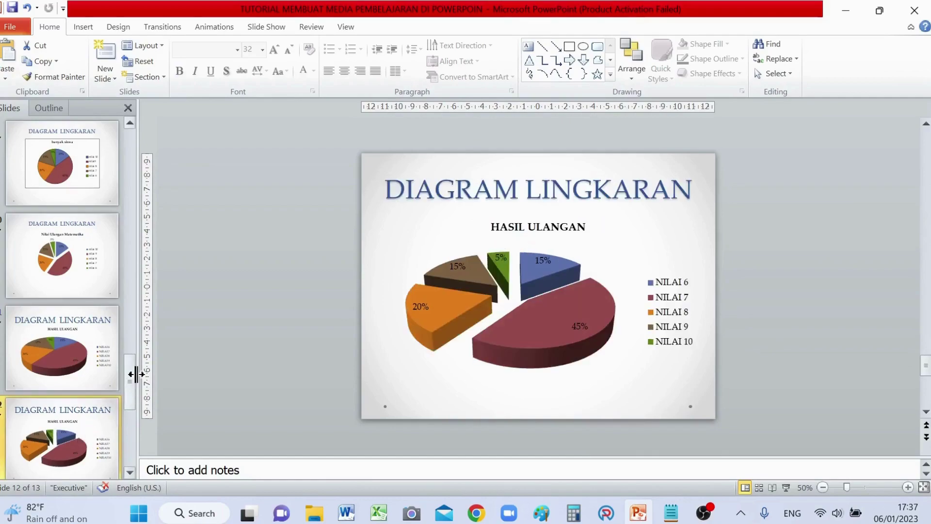
scroll(132, 404, "down", 2)
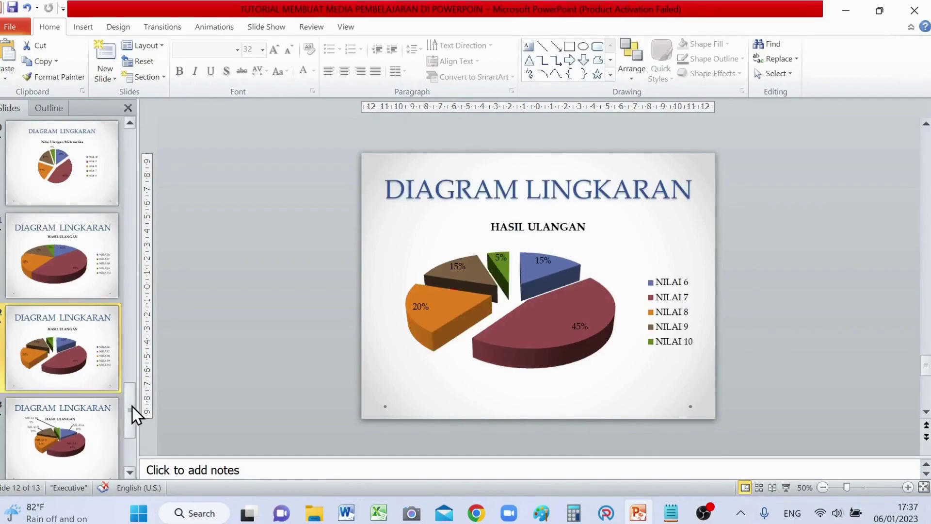
left_click(69, 435)
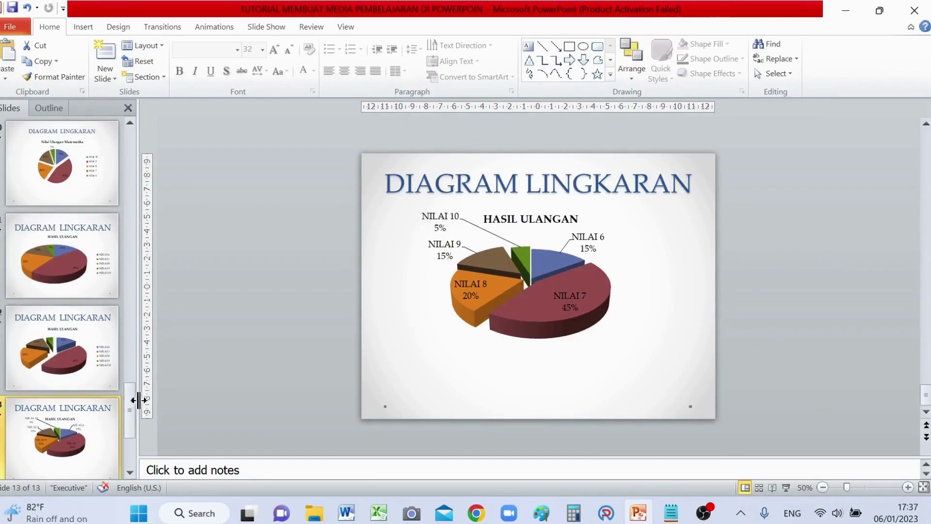
left_click_drag(132, 407, 130, 293)
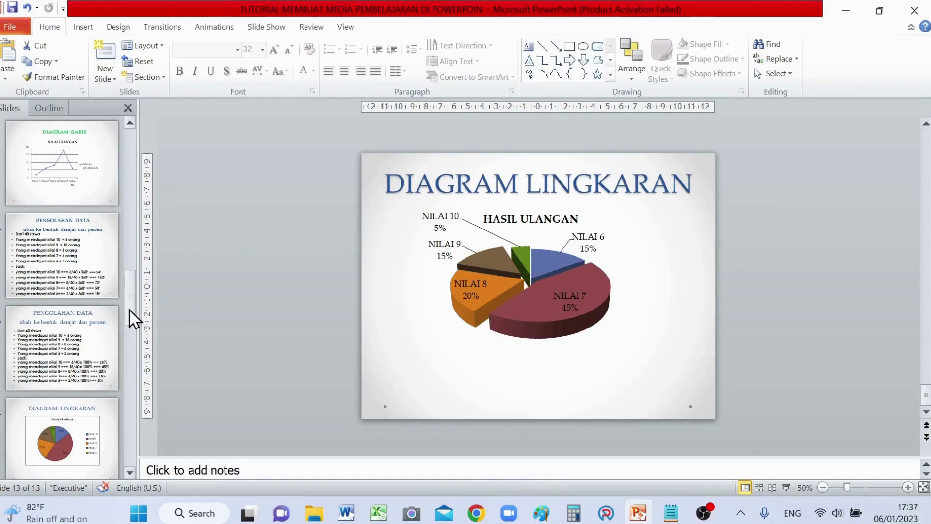
left_click_drag(130, 310, 130, 292)
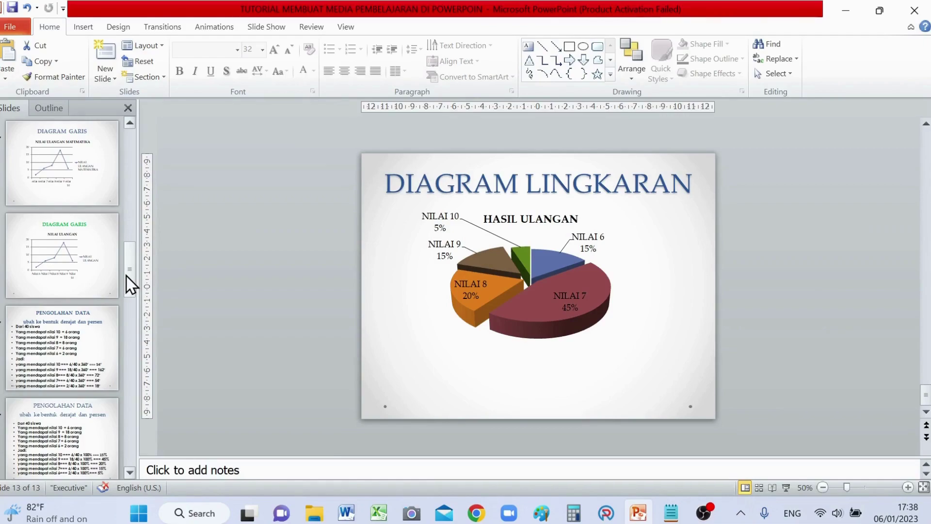
left_click(92, 344)
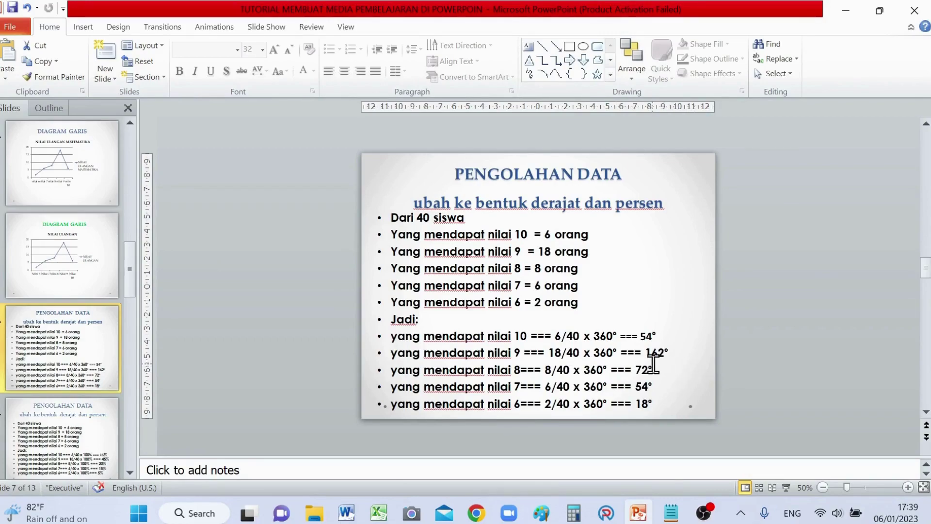
- View slide 8's percentages (15%, 45%, 20%, 15%, 5%), then check the existing DIAGRAM LINGKARAN slide
left_click(57, 453)
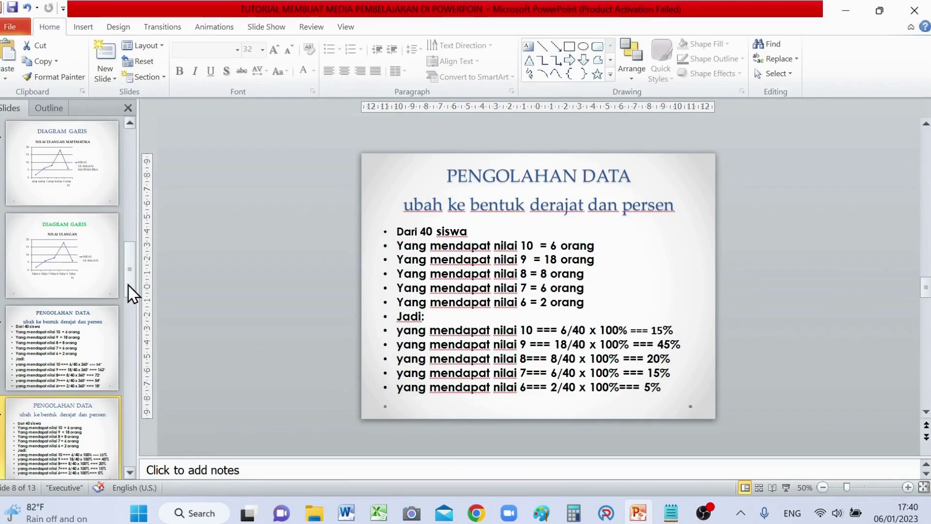
left_click_drag(128, 286, 124, 326)
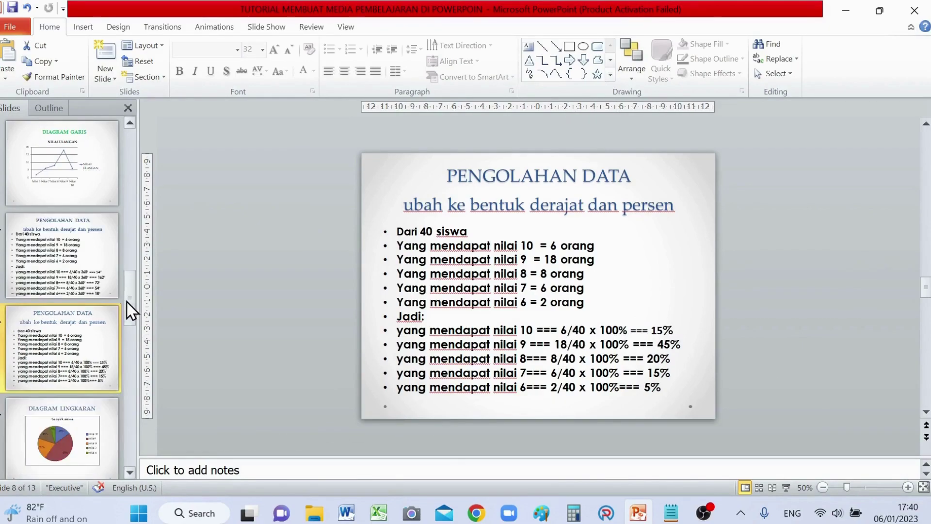
left_click(72, 448)
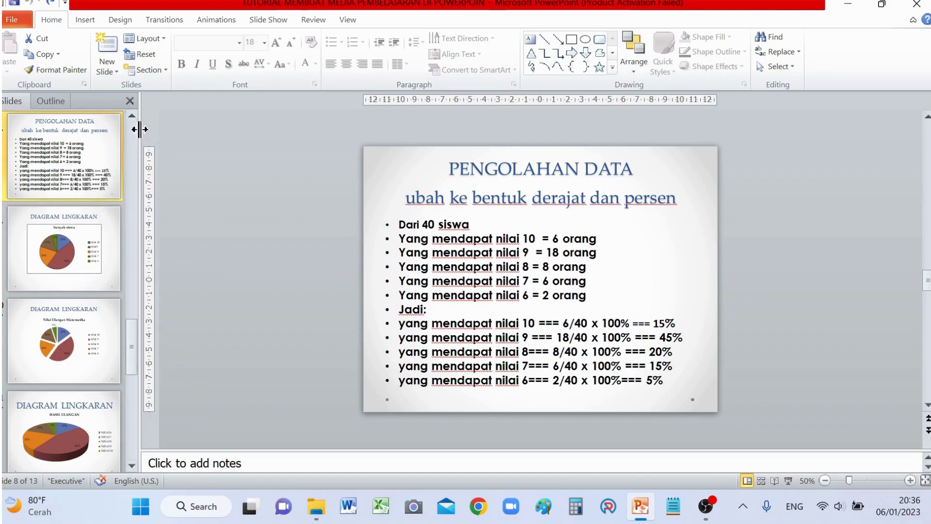
- Add a new blank slide 9 with a top text box holding the DIAGRAM LINGKARAN title
left_click(115, 72)
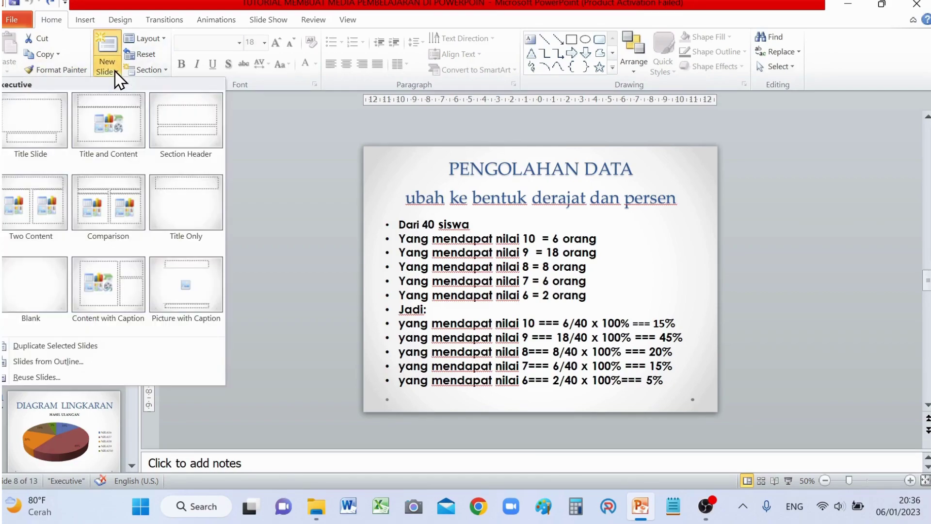
left_click(40, 286)
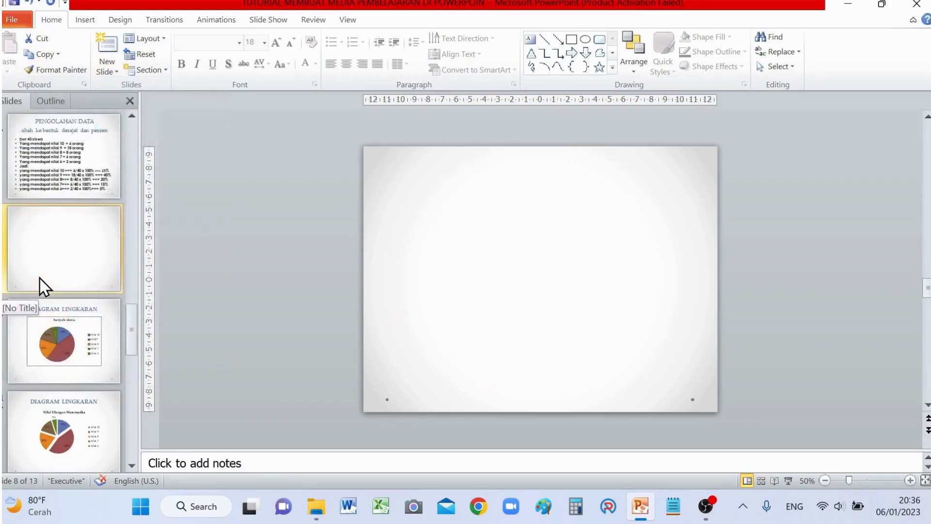
left_click(85, 20)
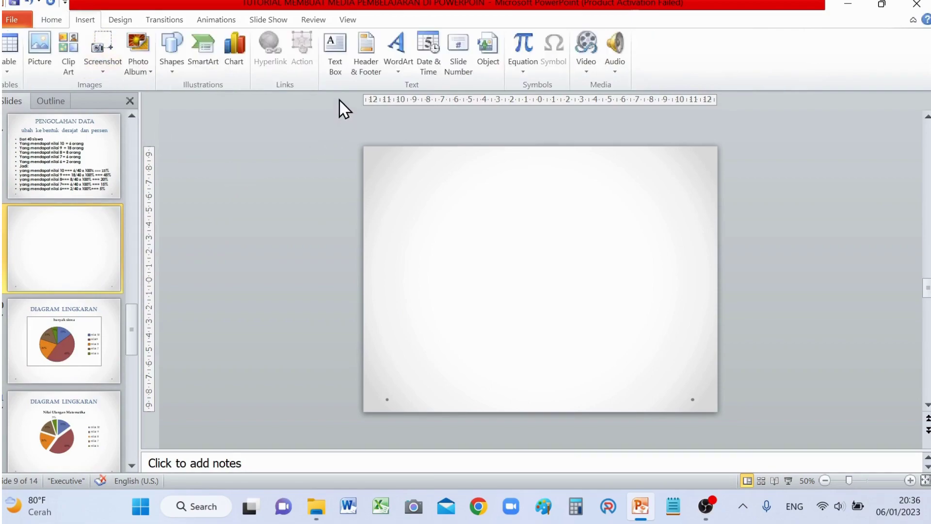
left_click(344, 56)
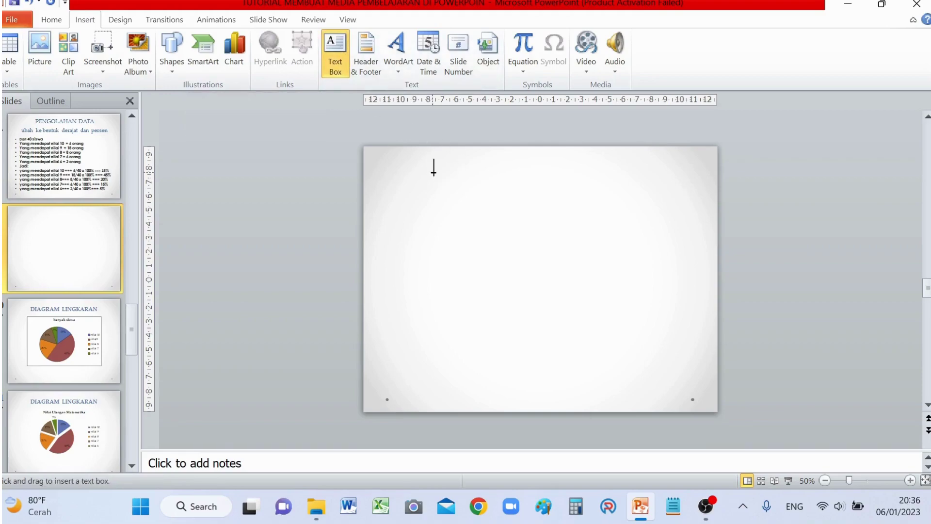
left_click_drag(434, 172, 653, 234)
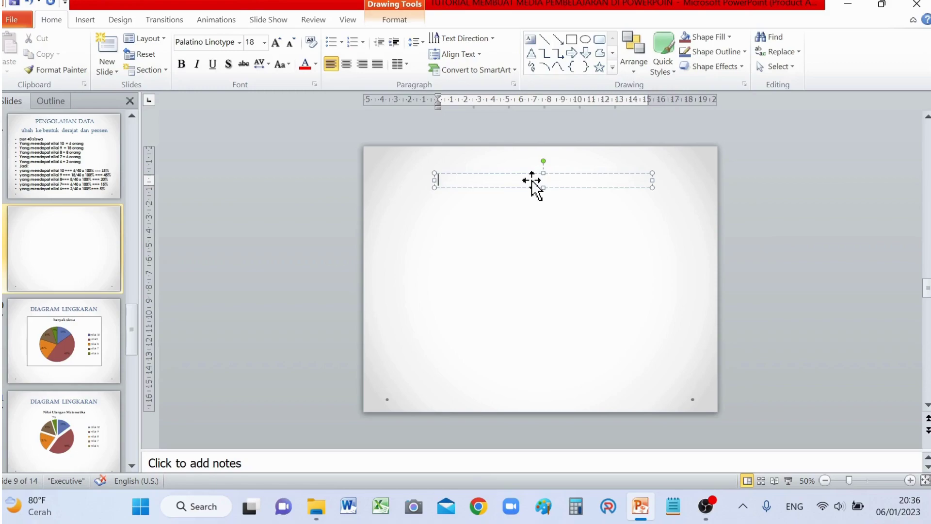
type("DIAGRAM LINGKARAN")
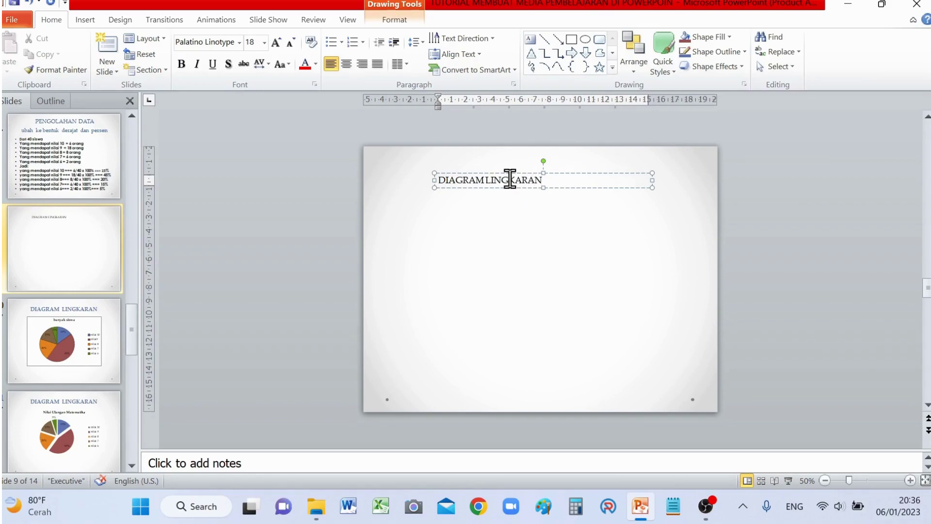
- Centre the DIAGRAM LINGKARAN title and make it 32 pt, bold and green
left_click(344, 64)
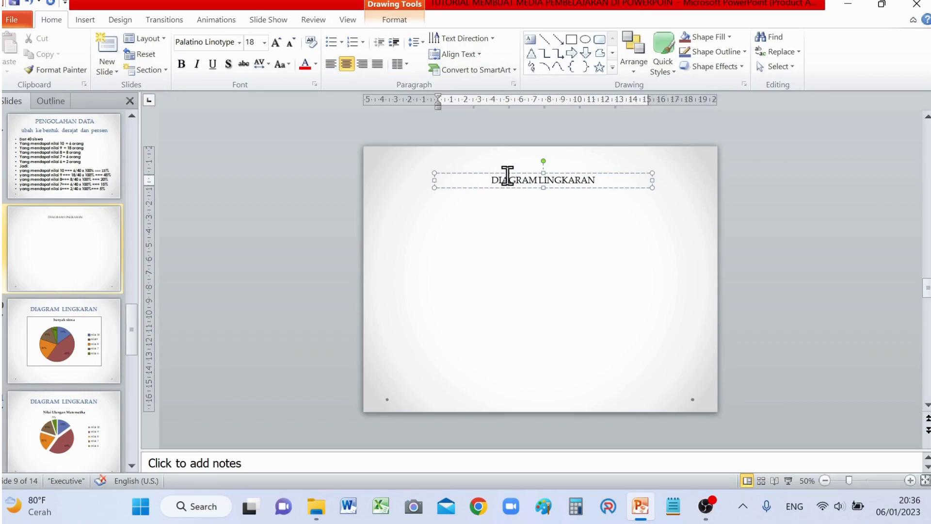
triple_click(508, 177)
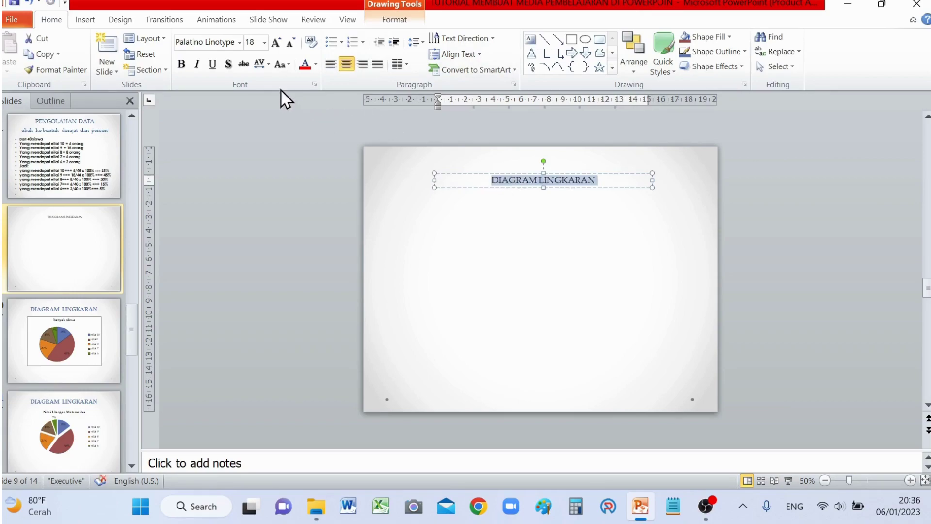
left_click(264, 43)
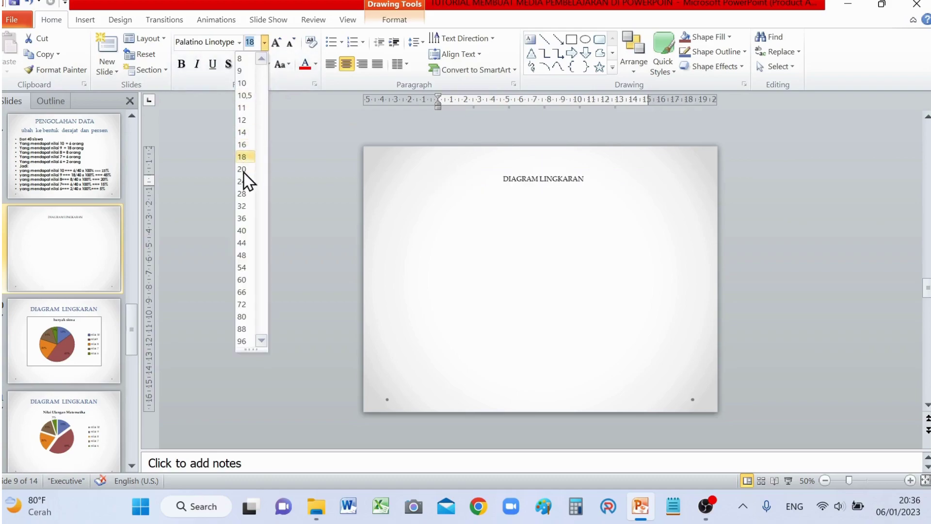
left_click(246, 209)
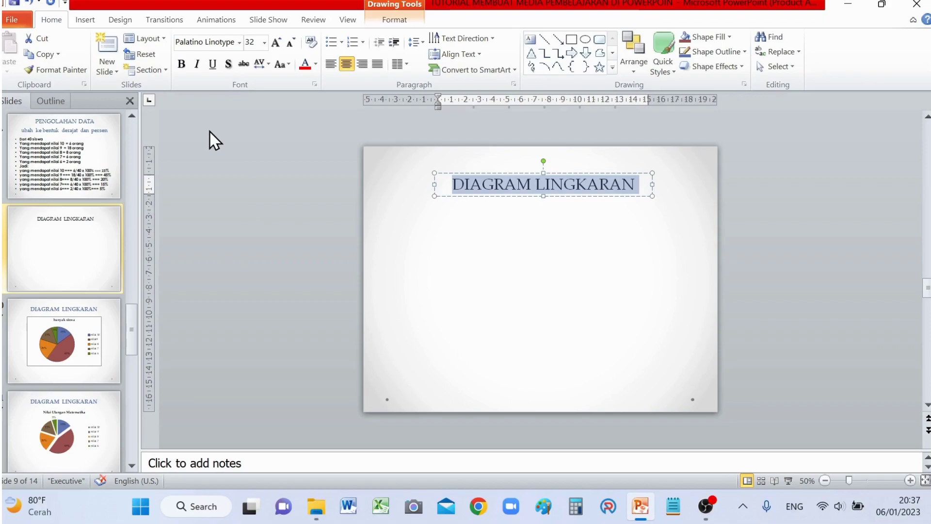
left_click(181, 64)
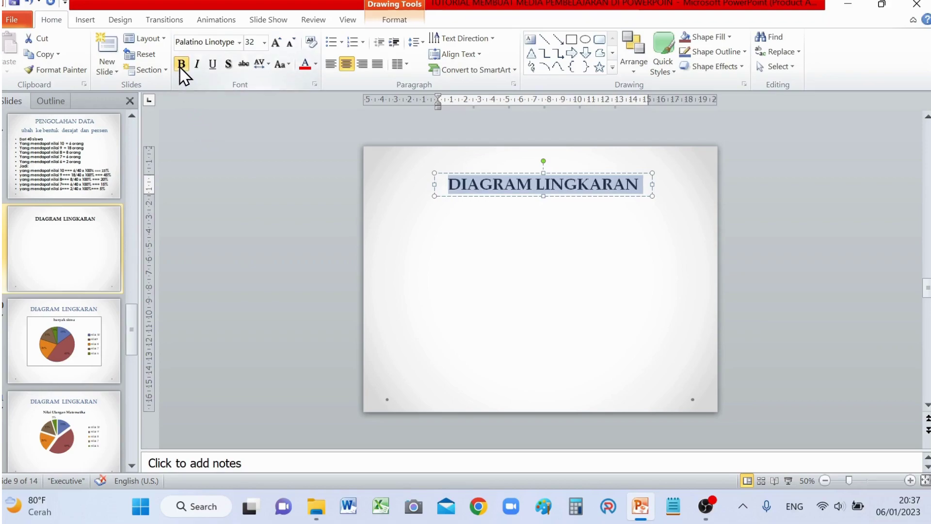
left_click(315, 64)
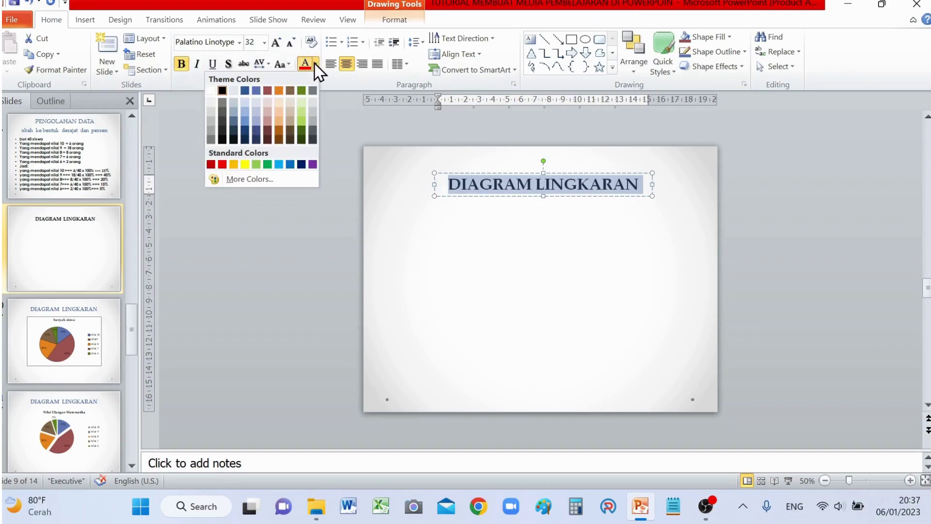
left_click(268, 165)
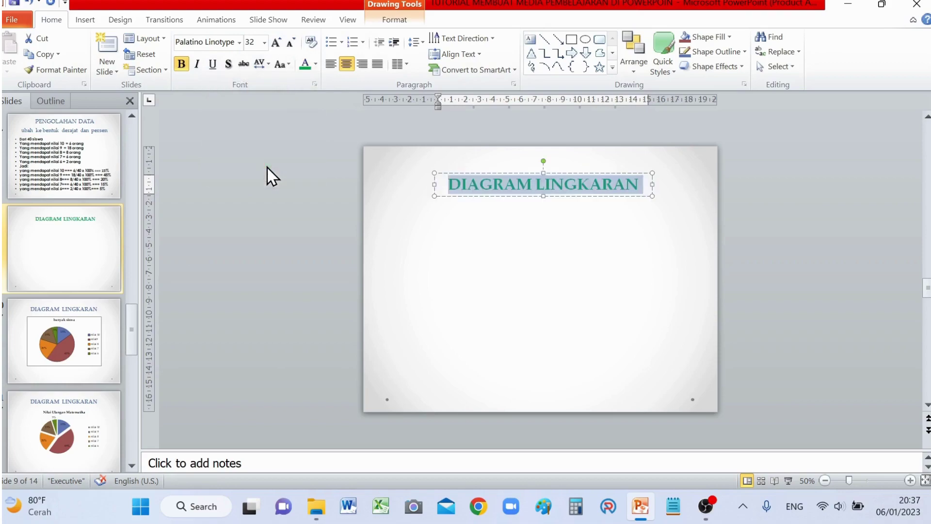
left_click(557, 242)
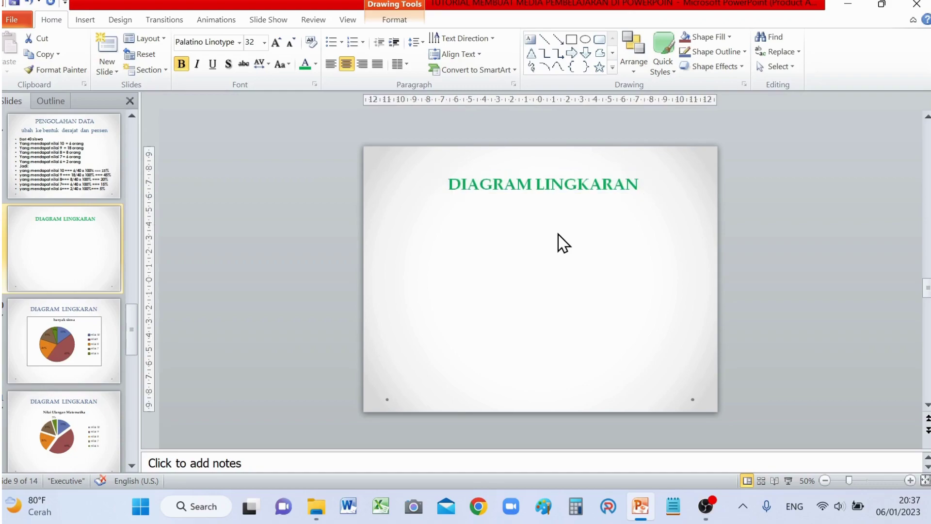
left_click(73, 22)
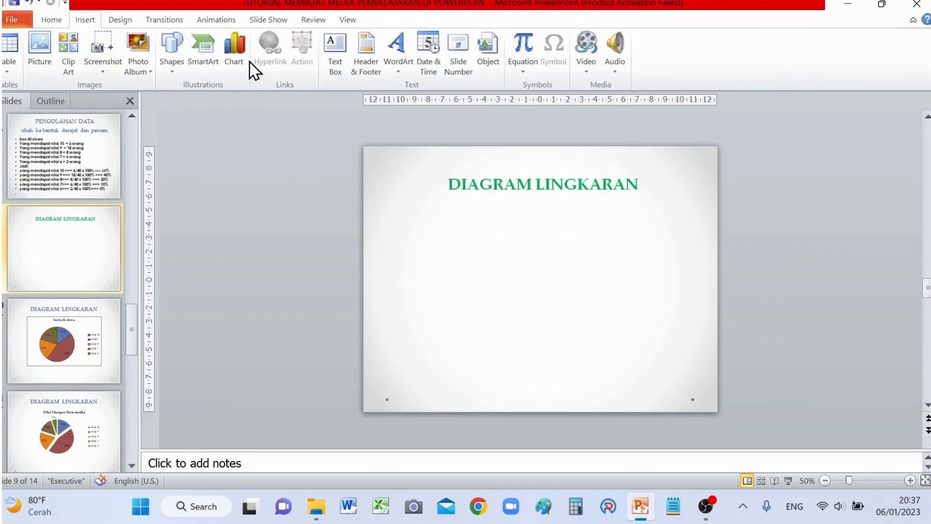
- Insert a chart and choose the Exploded pie in 3-D type from the Pie category
left_click(237, 59)
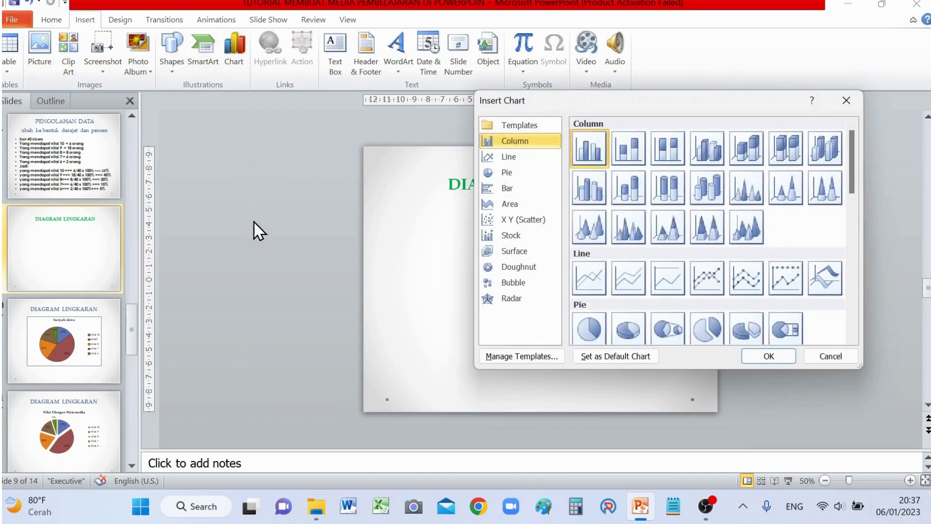
left_click(509, 174)
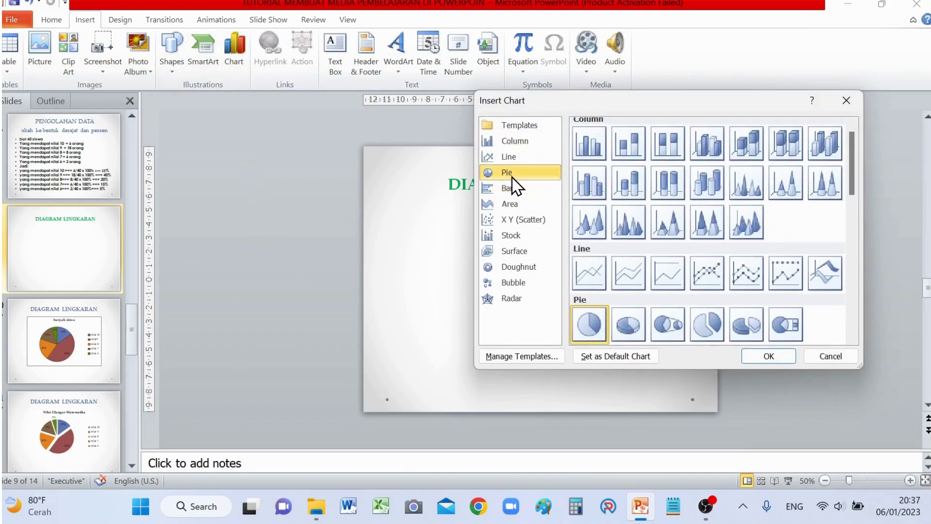
left_click(748, 331)
- Confirm the pie chart, extend its data range to row 6, and rename B1 to NILAI ULANGAN
left_click(753, 355)
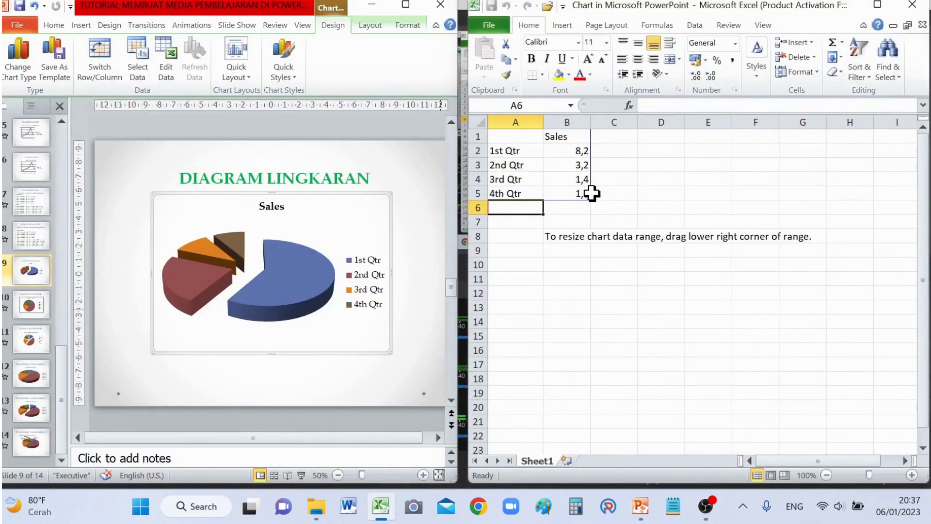
left_click_drag(589, 202, 588, 210)
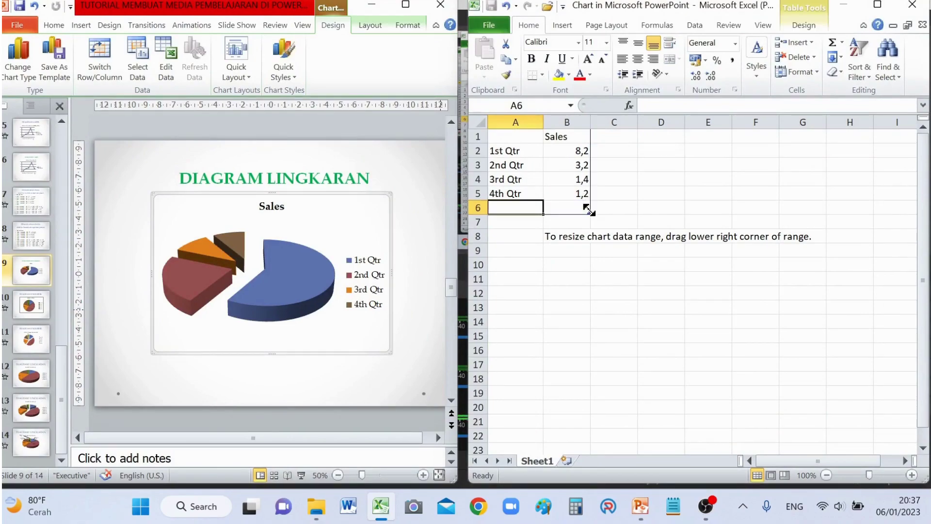
left_click(556, 138)
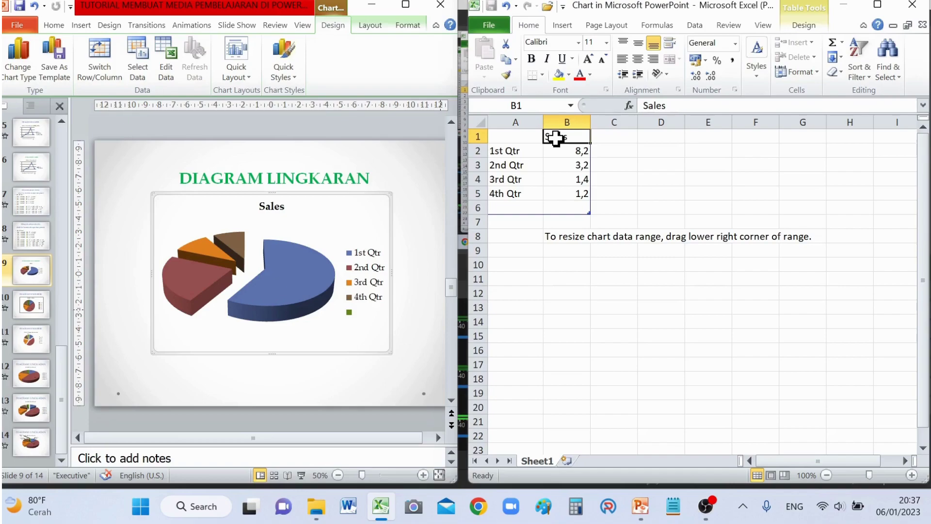
type("NILAI ULANGAN")
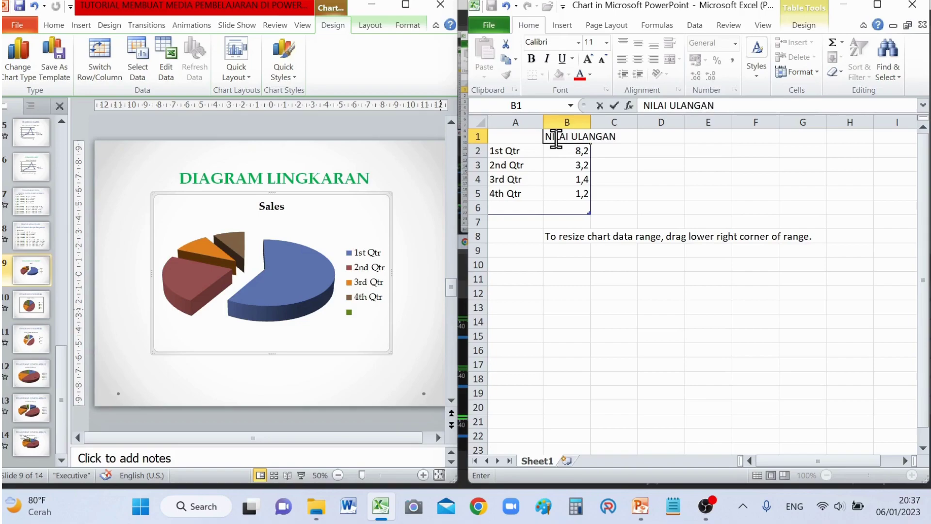
key("Return")
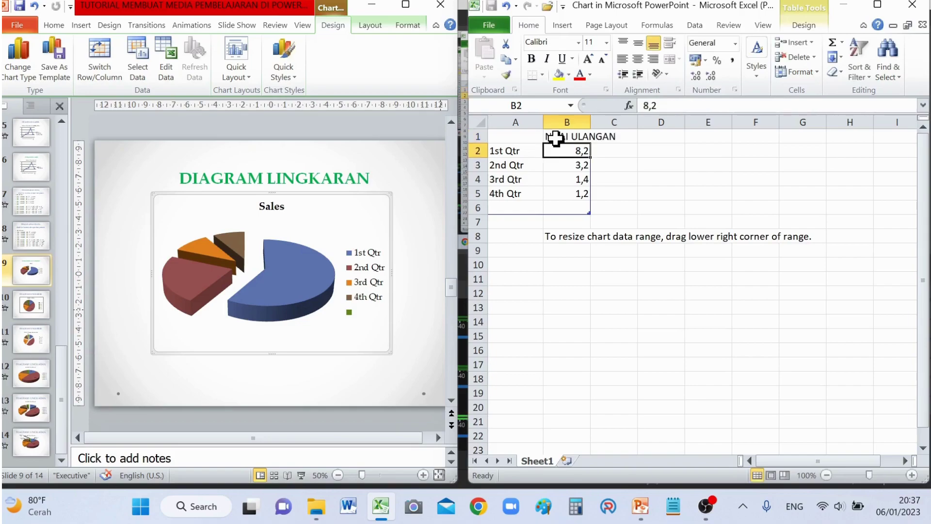
left_click_drag(590, 122, 625, 122)
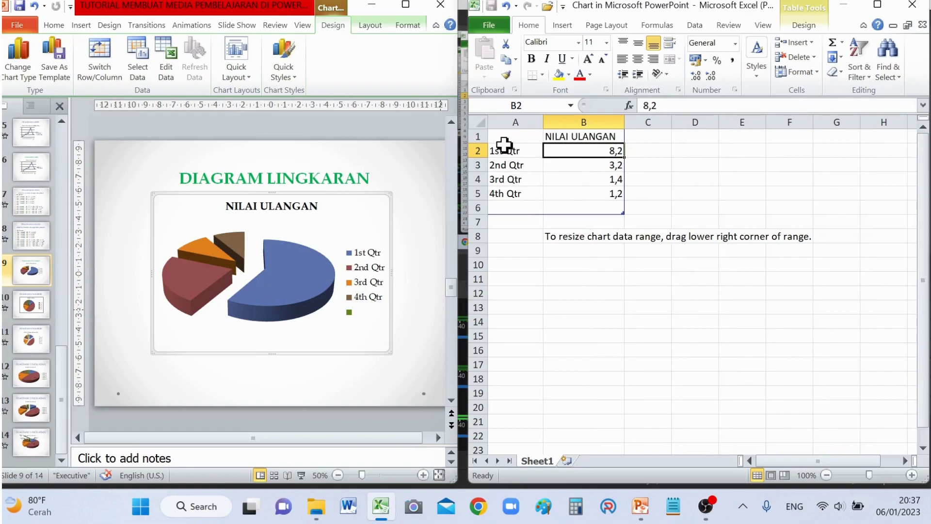
- Fill cells A2:A6 with the categories Nilai 6 through Nilai 10
left_click(504, 149)
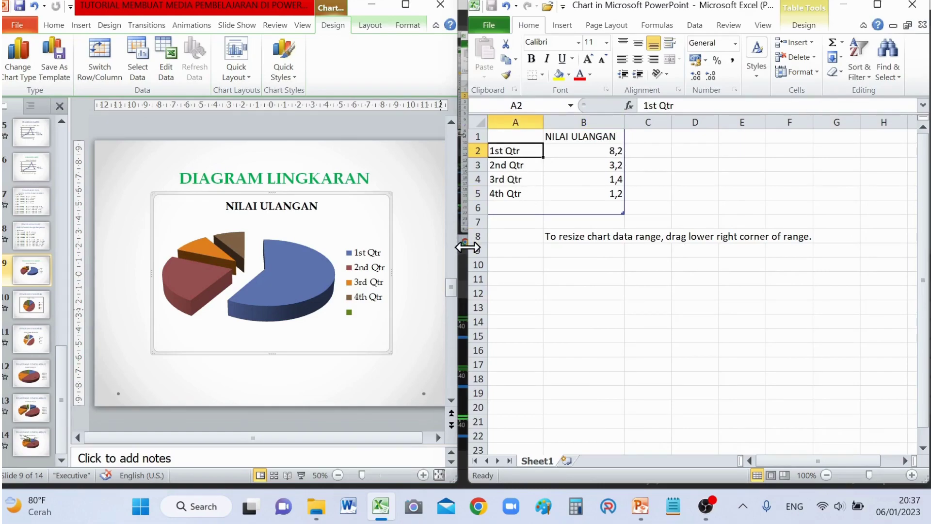
type("Nilai 6")
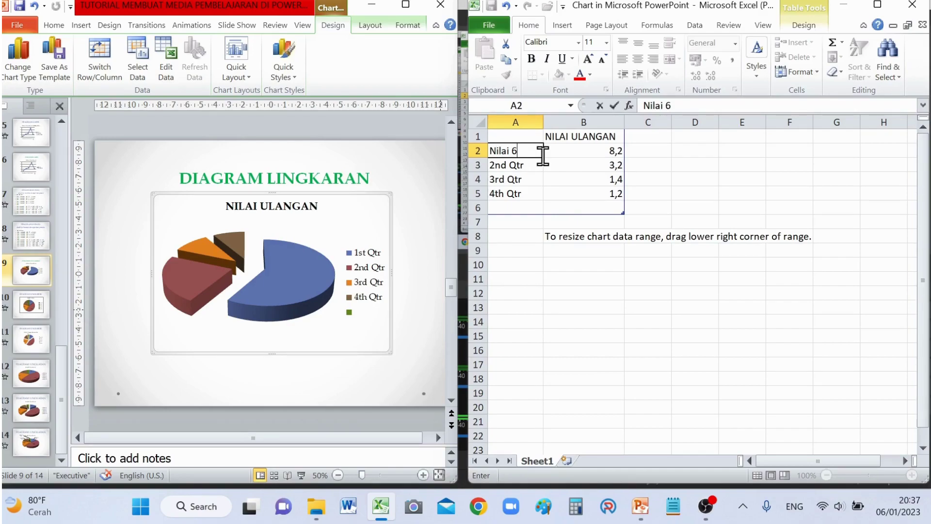
left_click_drag(544, 158, 539, 213)
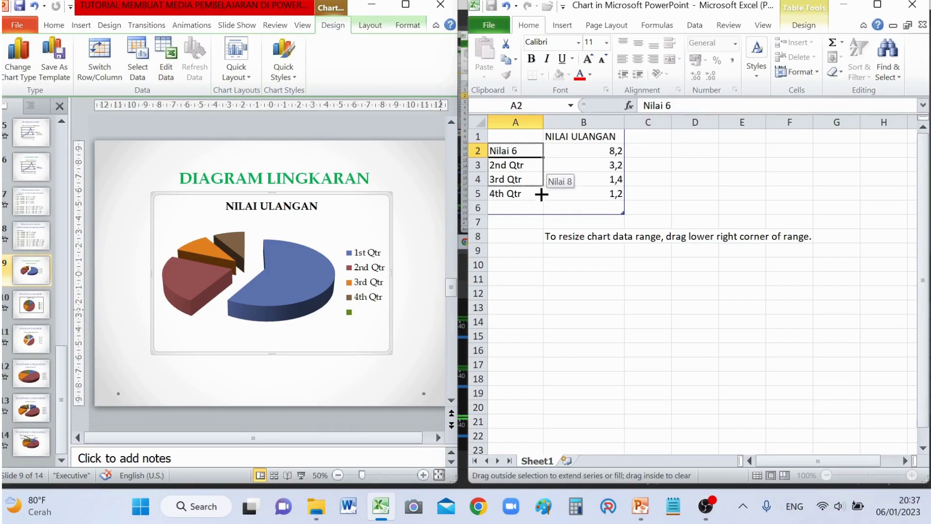
- Enter the counts 2, 6, 8, 18 and 6 in B2:B6, checking PENGOLAHAN DATA for them
left_click(610, 152)
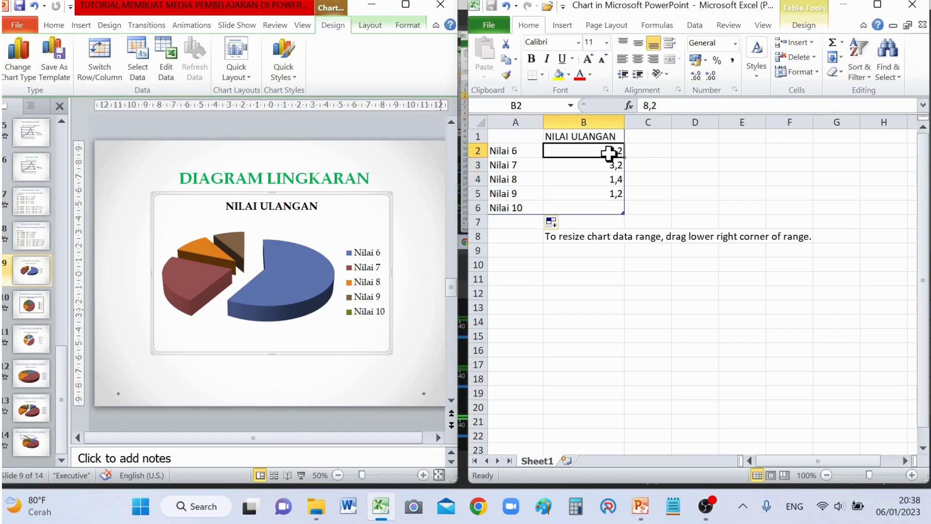
left_click(17, 237)
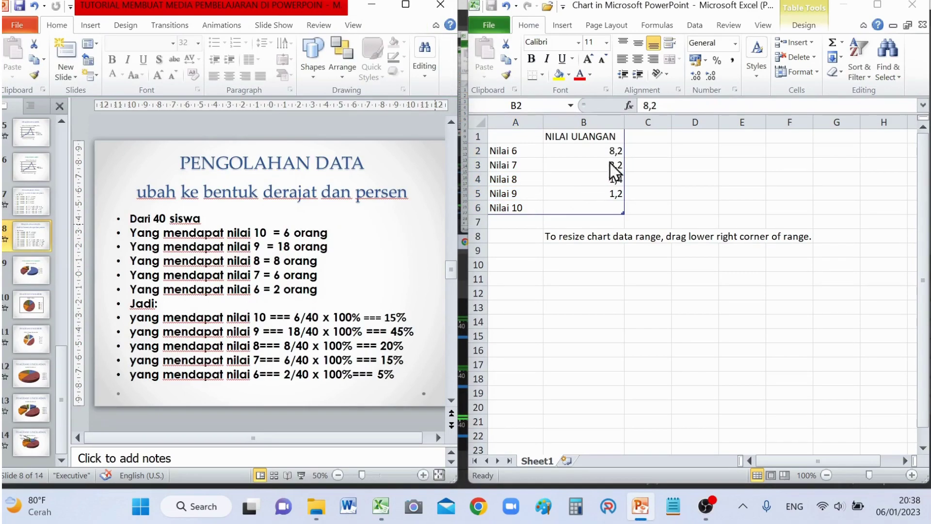
left_click(615, 151)
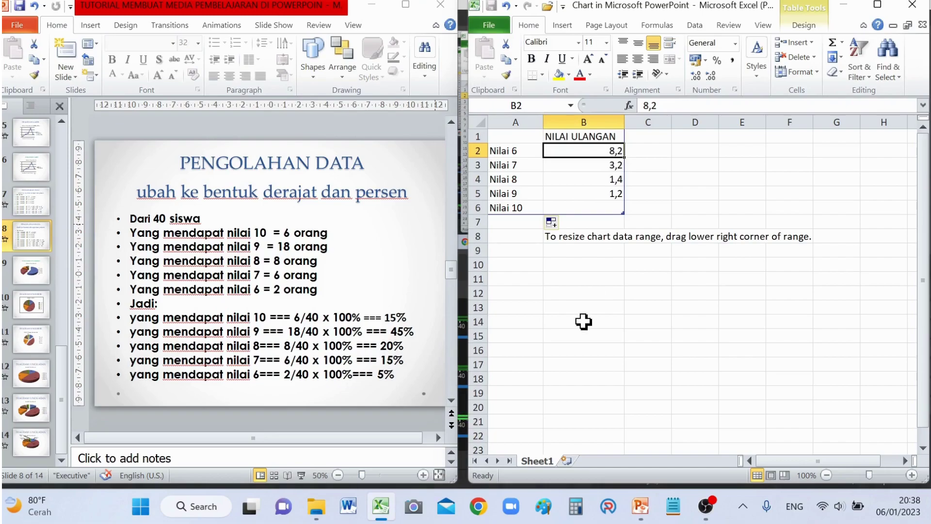
type("2")
key("Return")
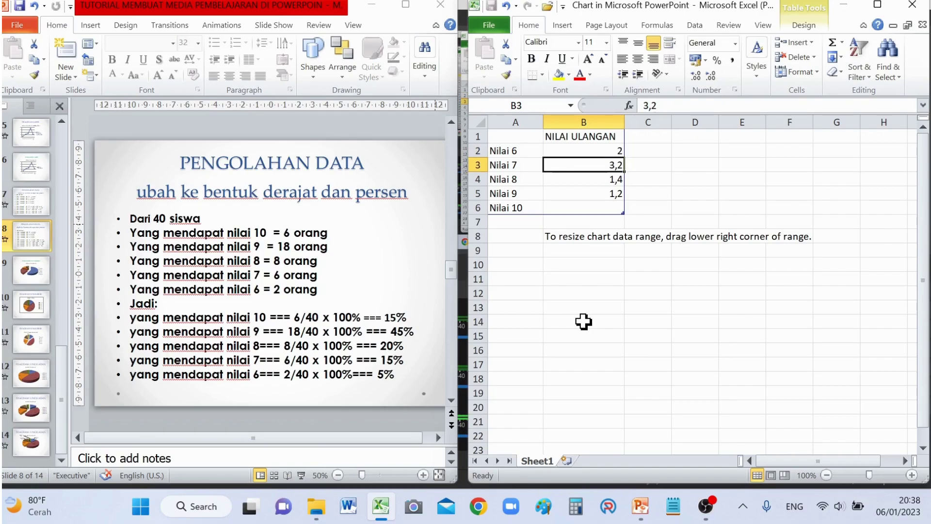
type("6")
key("Return")
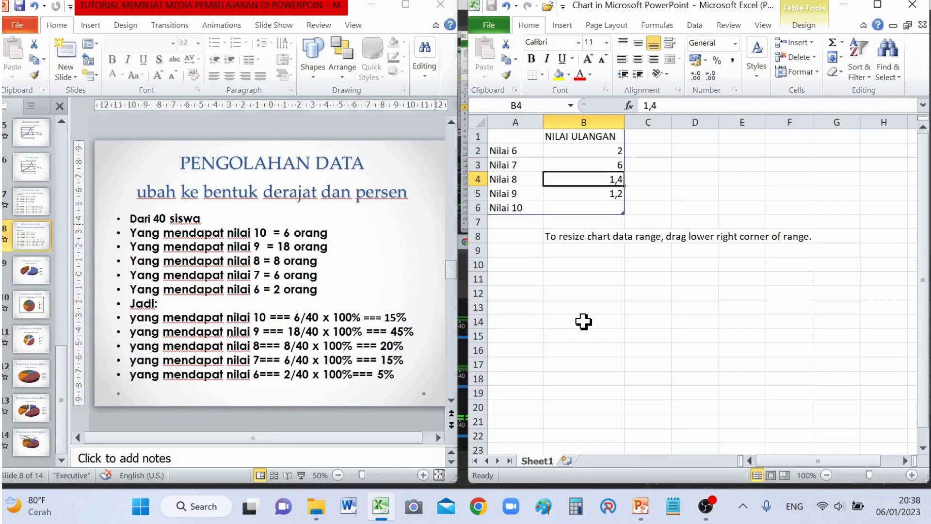
type("8")
key("Return")
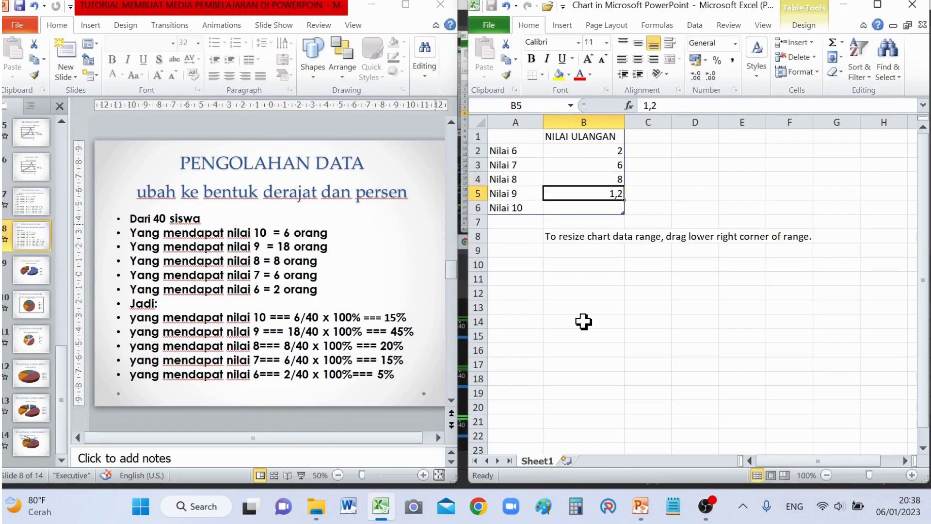
type("18")
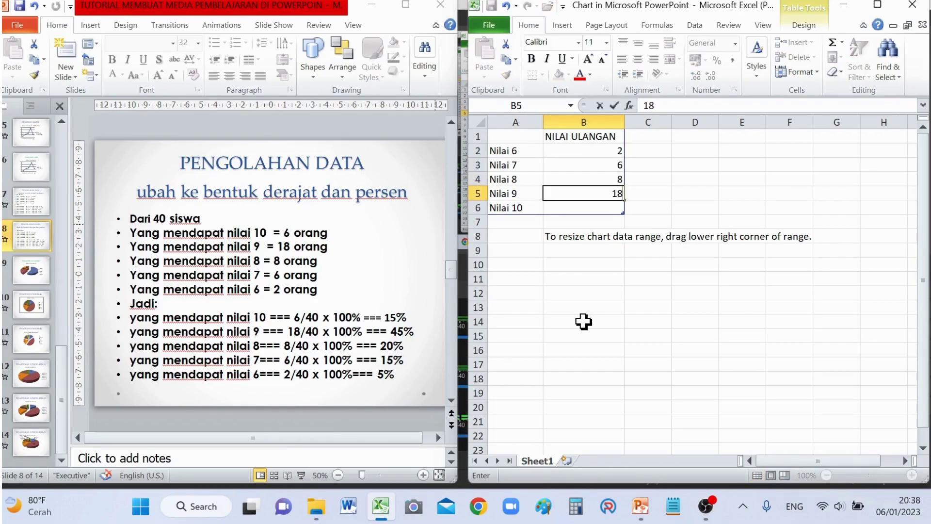
key("Return")
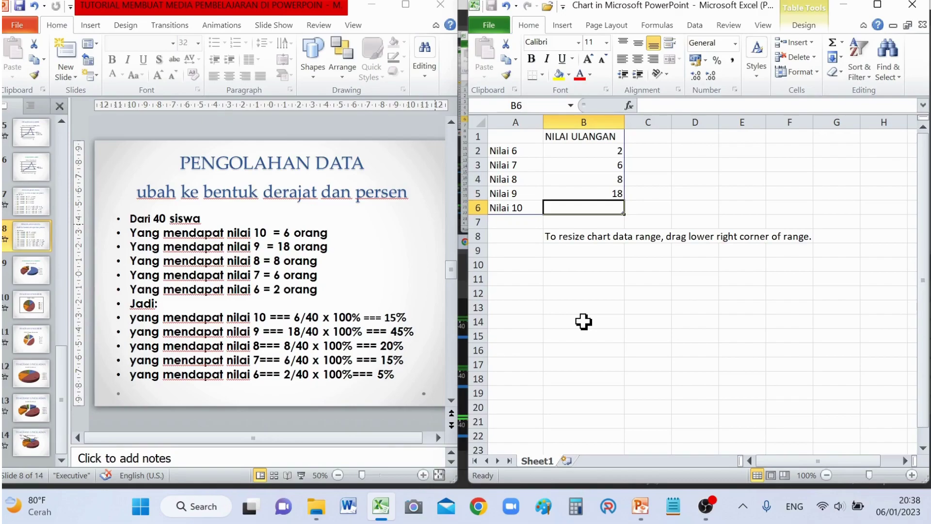
type("6")
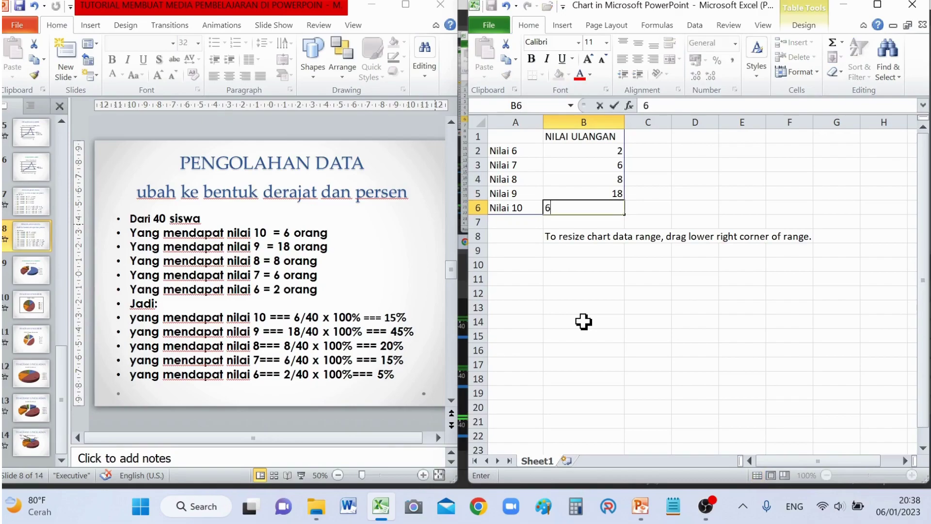
key("Return")
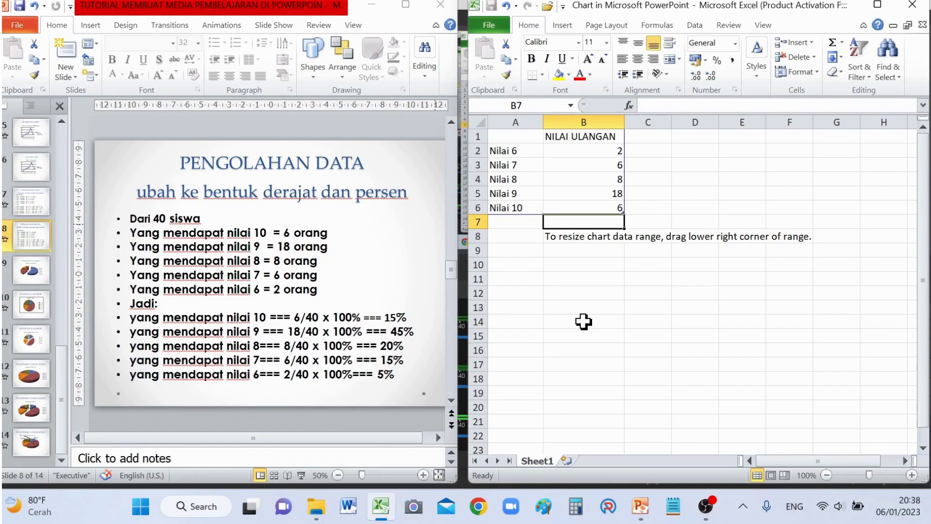
left_click(34, 278)
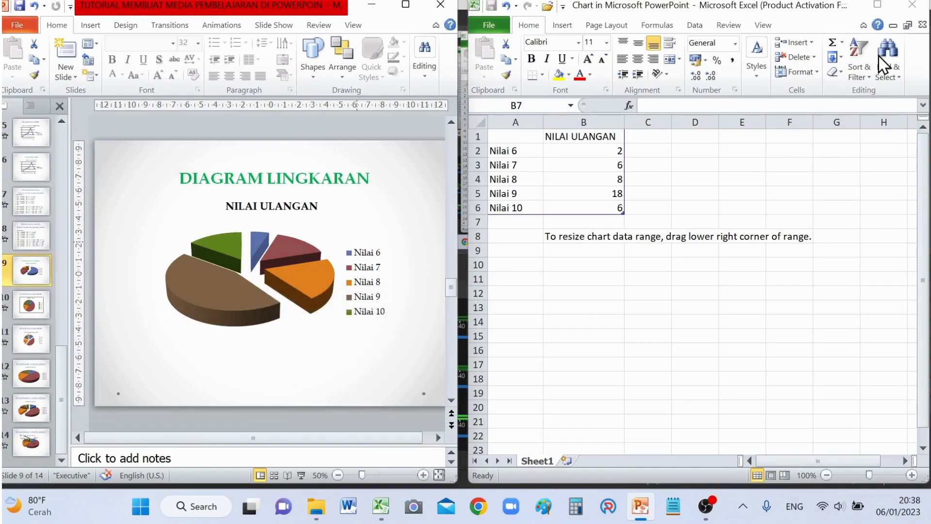
- Close the data sheet and apply Chart Layout 1 so slices show name and percentage
left_click(912, 6)
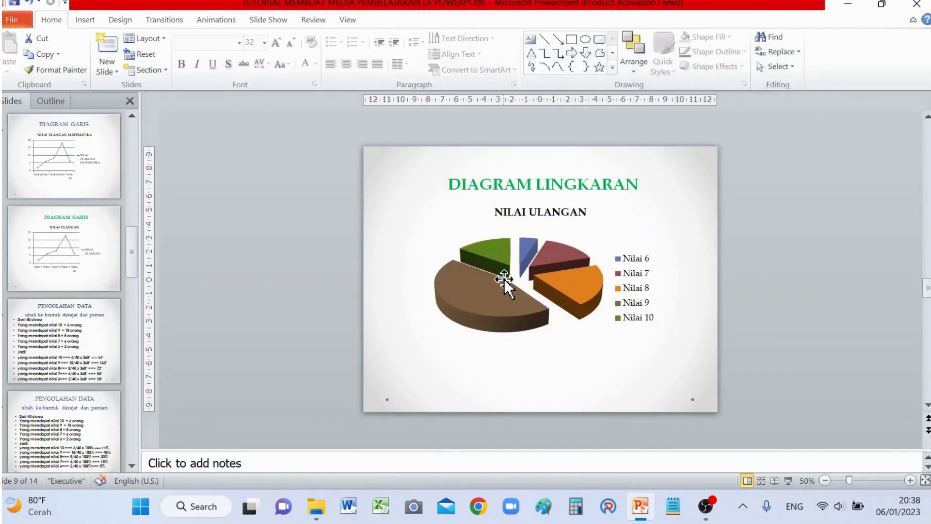
left_click(502, 278)
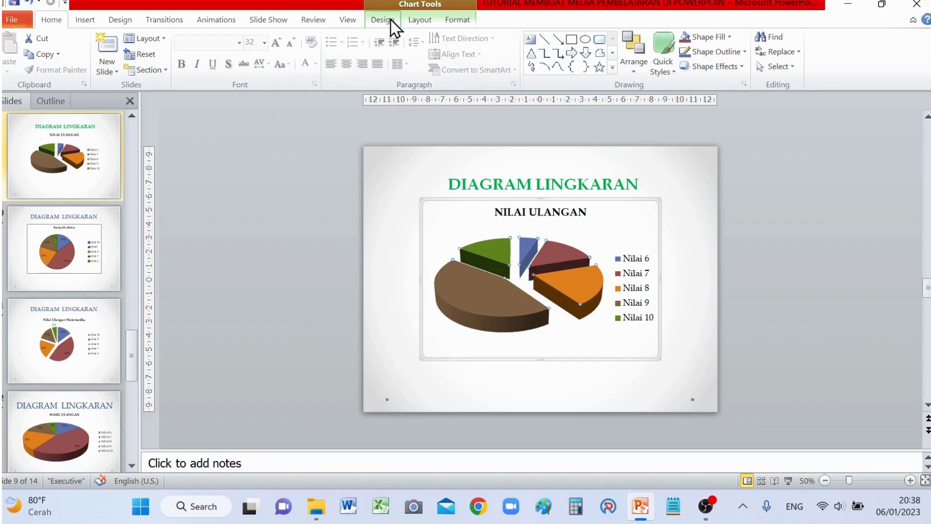
left_click(416, 22)
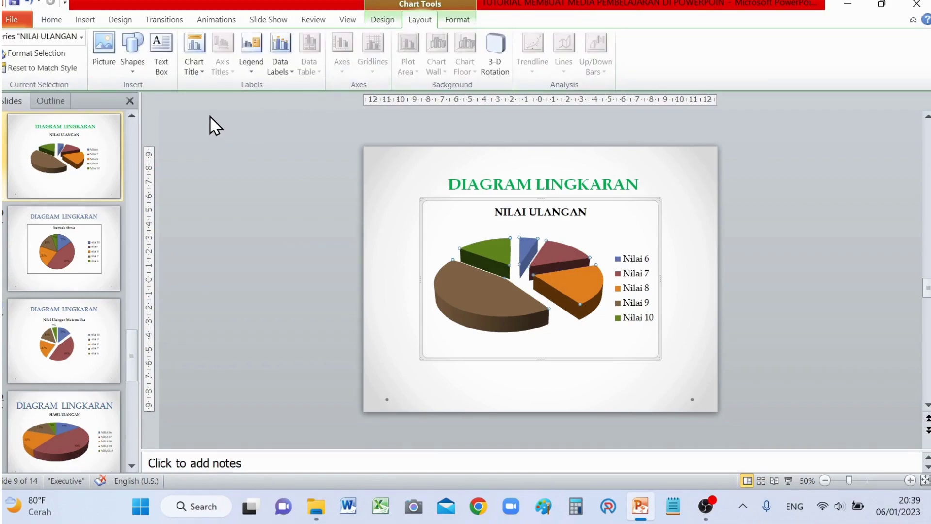
left_click(201, 73)
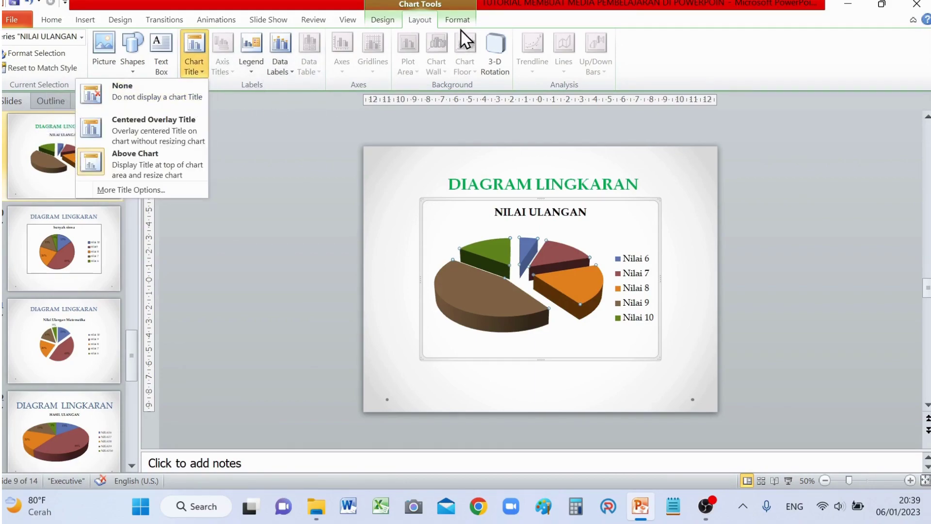
left_click(390, 19)
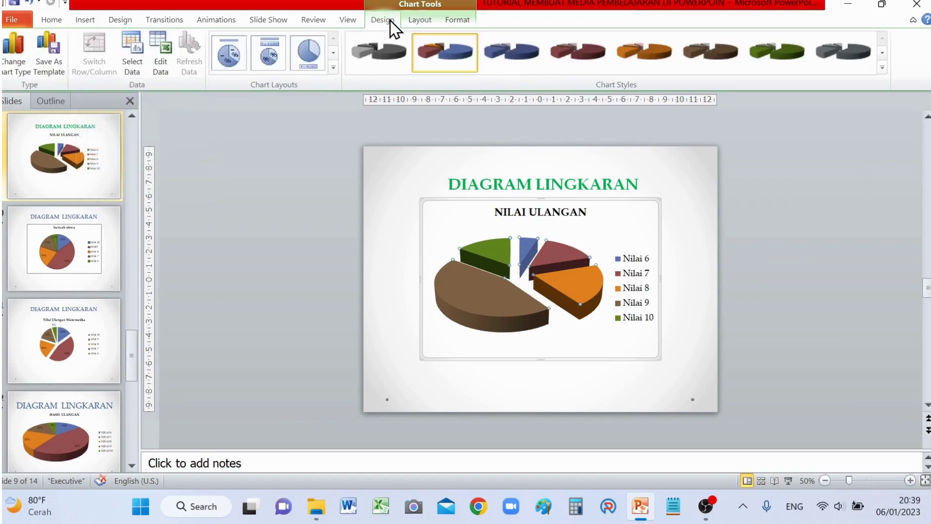
left_click(224, 56)
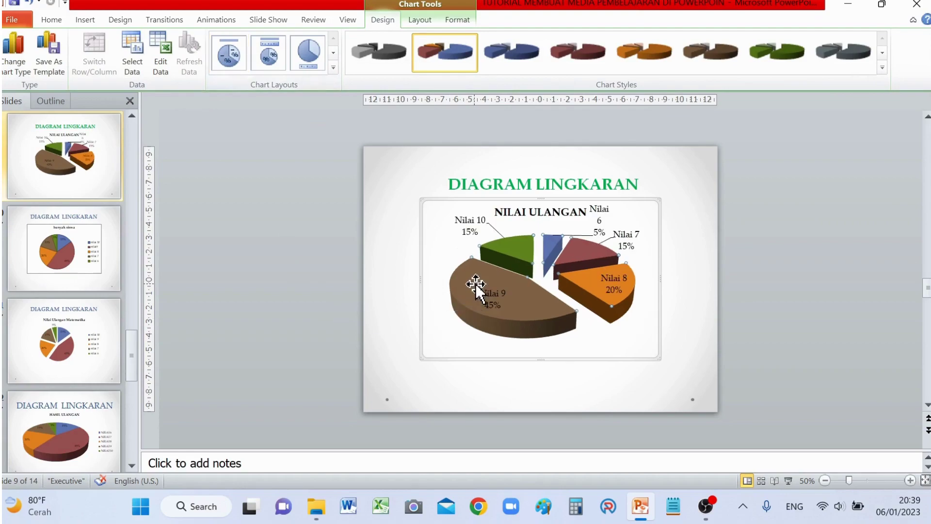
mouse_move(268, 52)
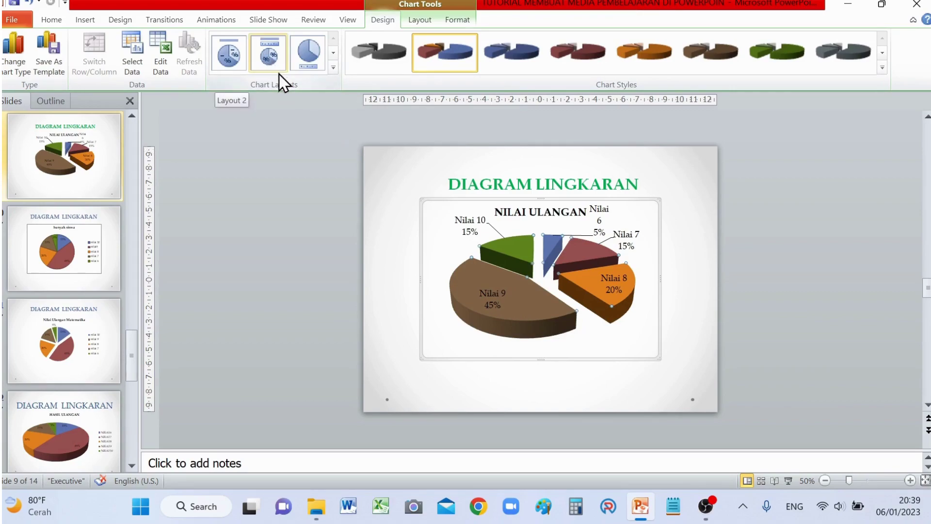
- Apply Chart Layout 6 for percentage labels with a legend, and enlarge the plot area
left_click(333, 68)
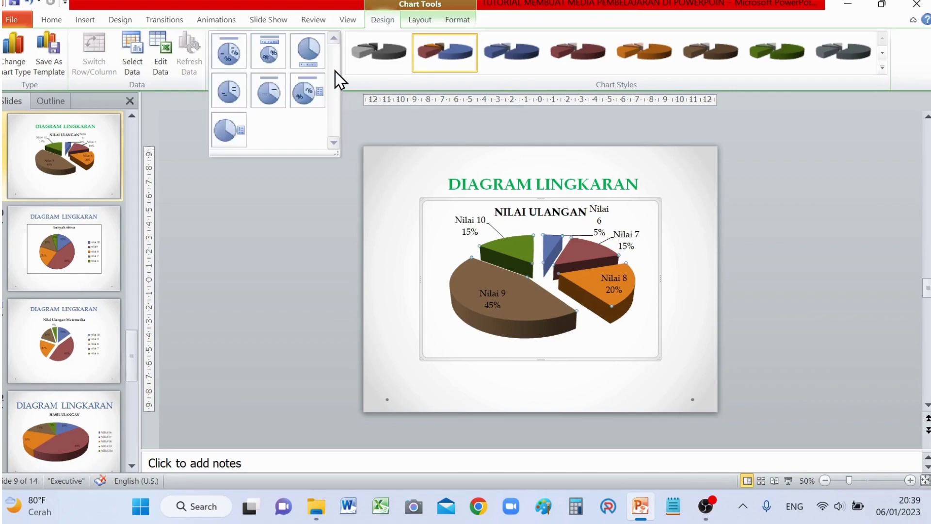
left_click(313, 91)
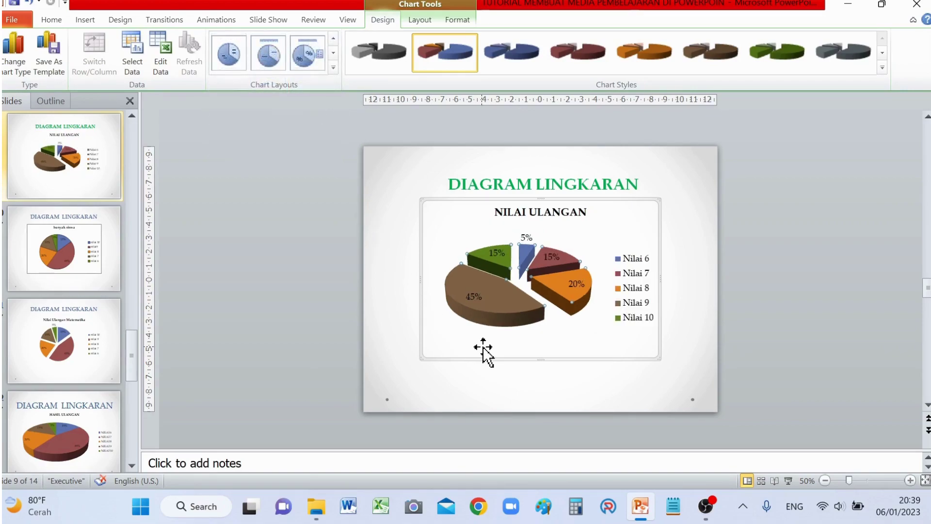
left_click(532, 291)
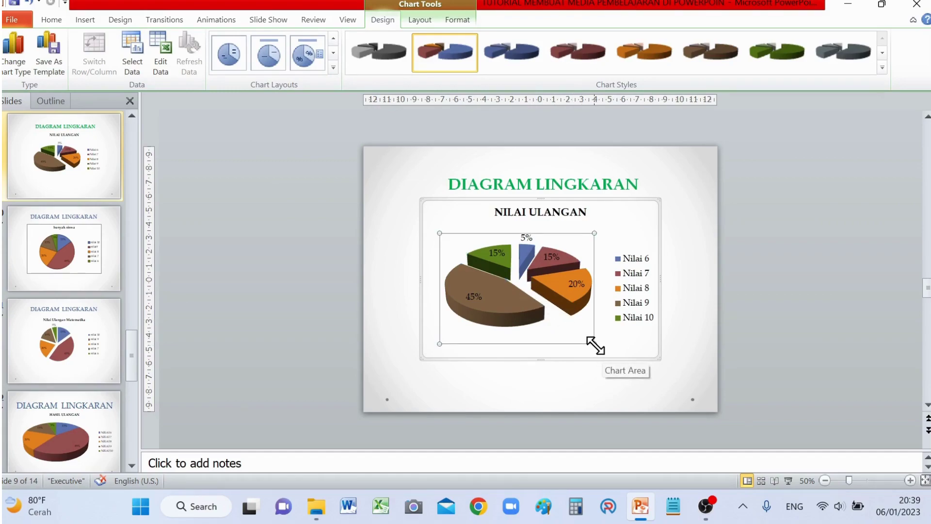
left_click_drag(595, 346, 602, 351)
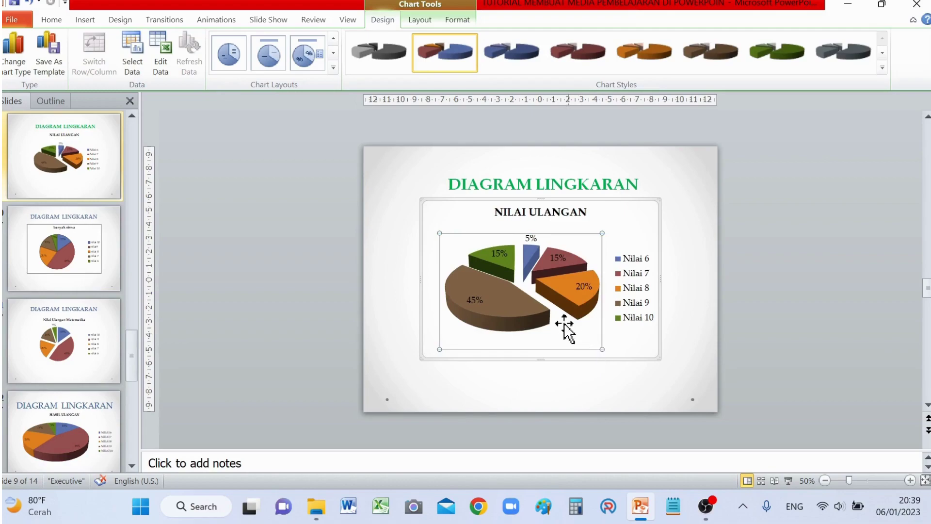
- Select the pie series, the Nilai 9 slice, and the plot area in turn
left_click(512, 293)
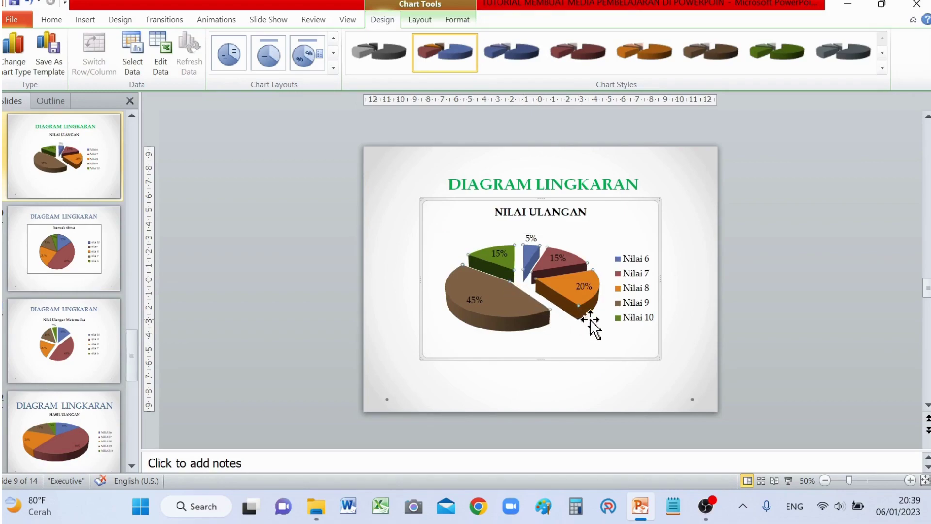
left_click(512, 289)
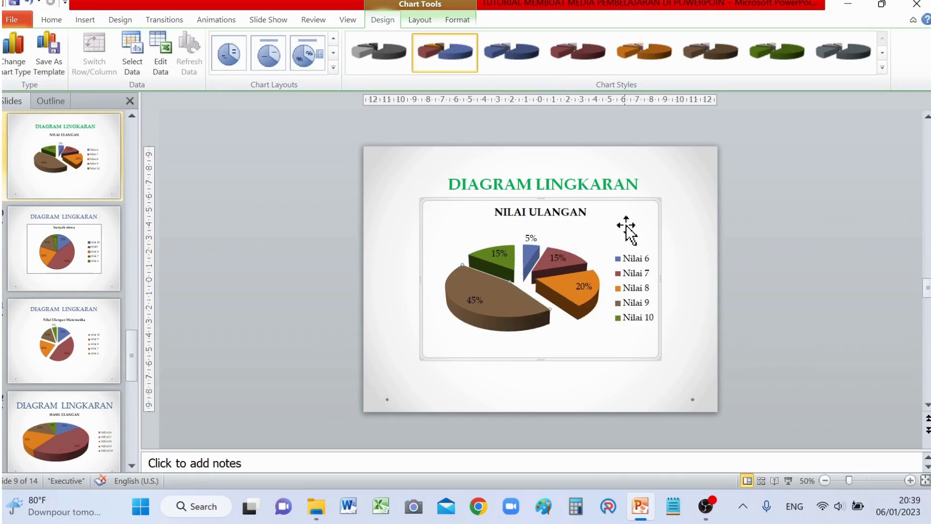
left_click(521, 274)
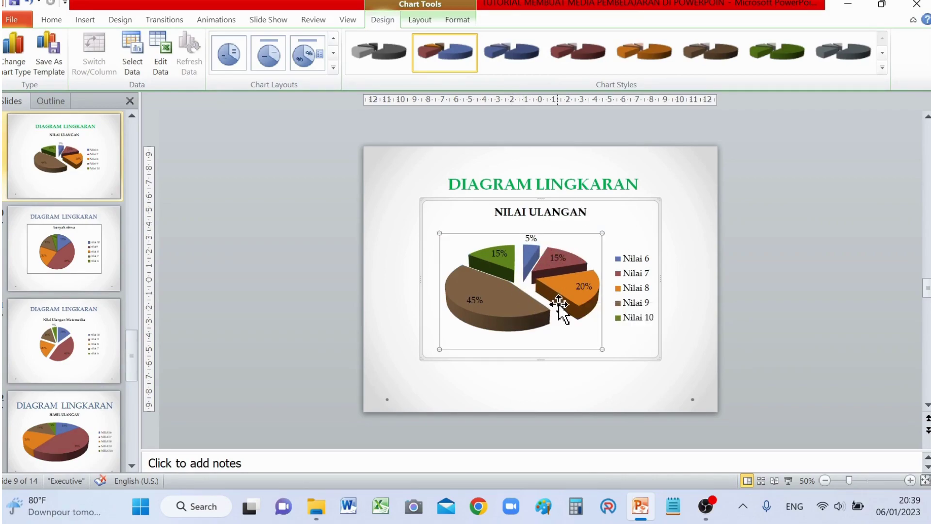
left_click(545, 298)
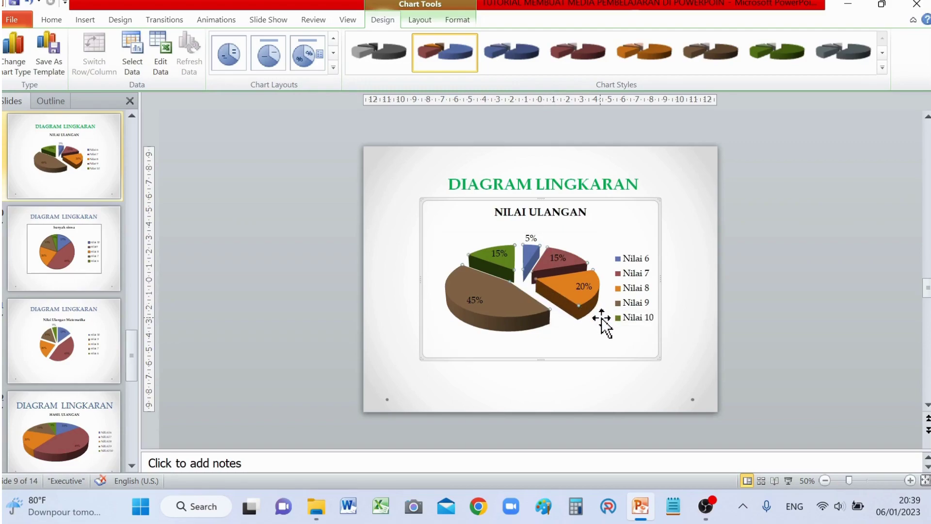
left_click(577, 308)
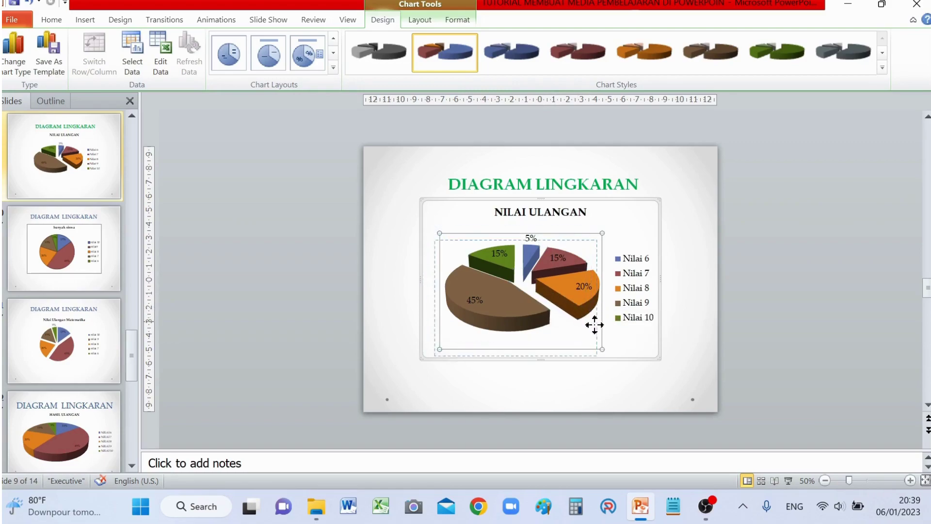
- Nudge the pie down-left, drag the slices back together, and scroll to slide 10
left_click_drag(578, 307, 574, 316)
left_click(546, 301)
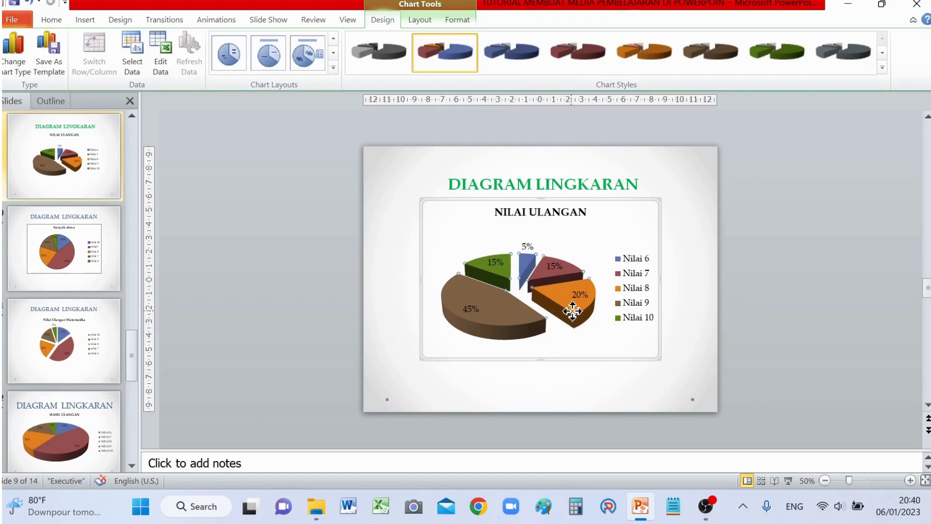
left_click_drag(572, 310, 545, 304)
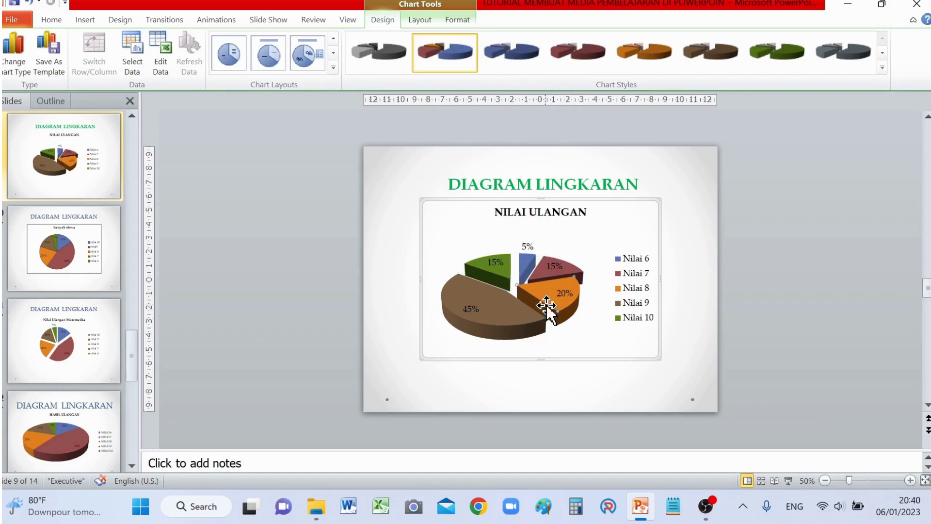
left_click(560, 267)
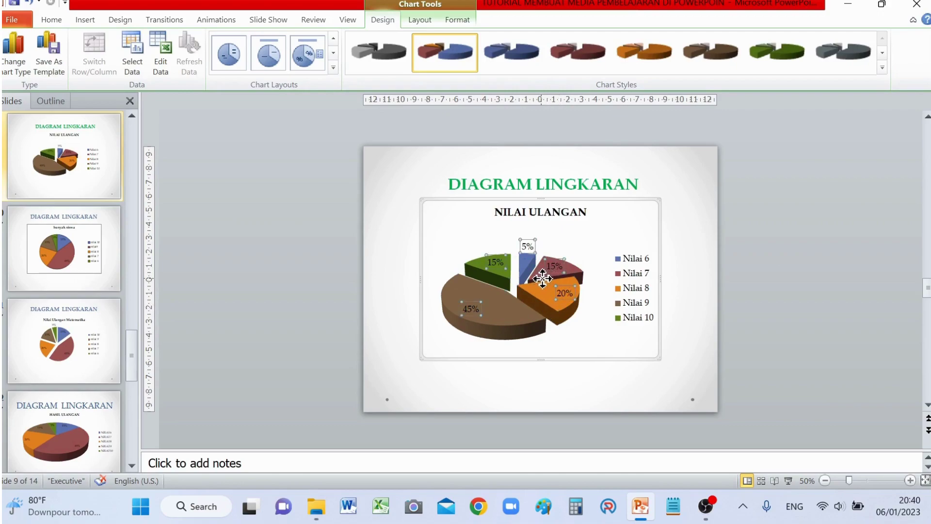
left_click_drag(528, 278, 510, 295)
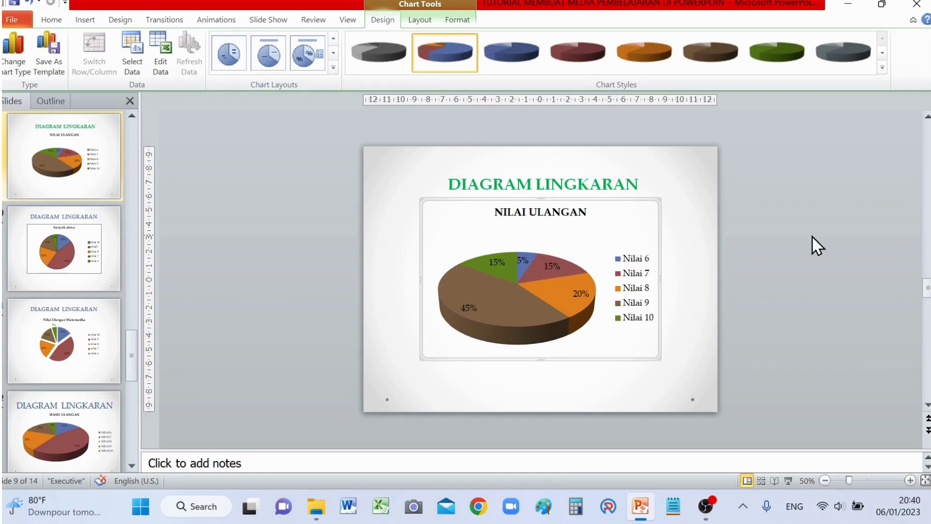
left_click_drag(927, 289, 928, 307)
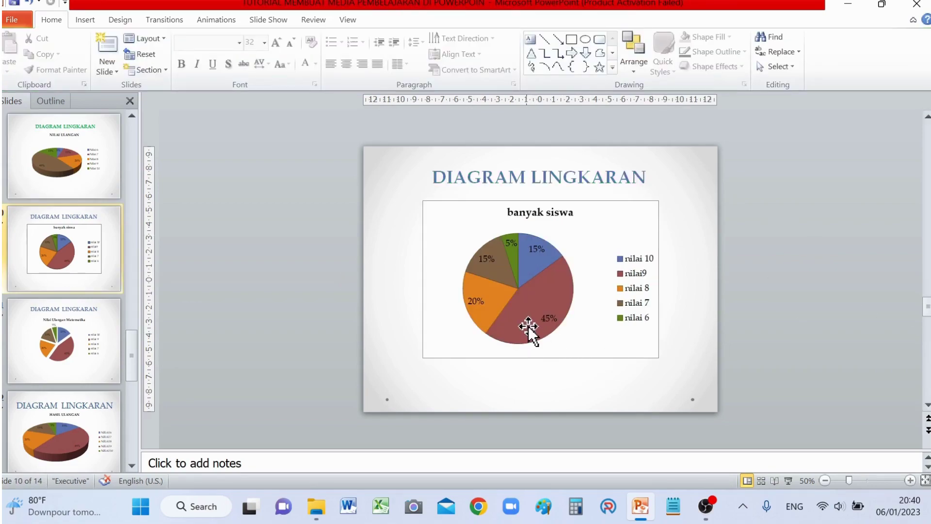
mouse_move(511, 305)
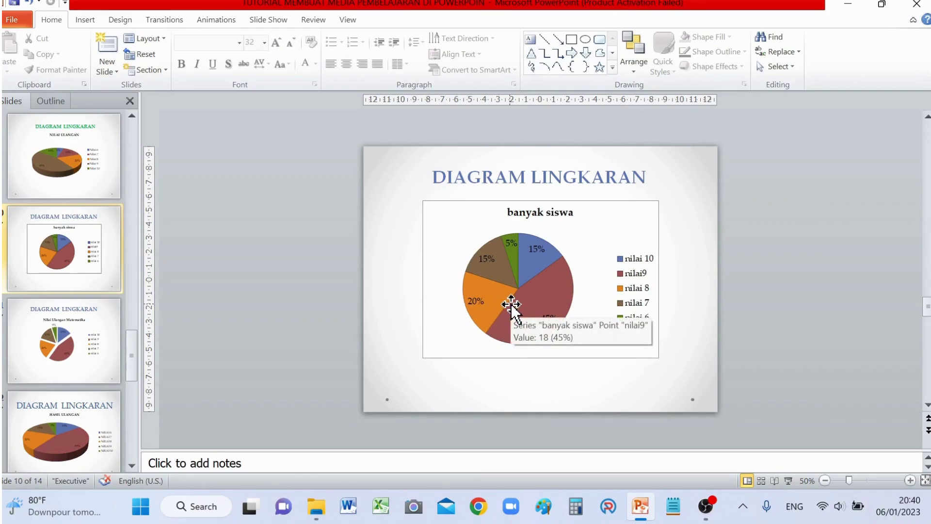
left_click(512, 305)
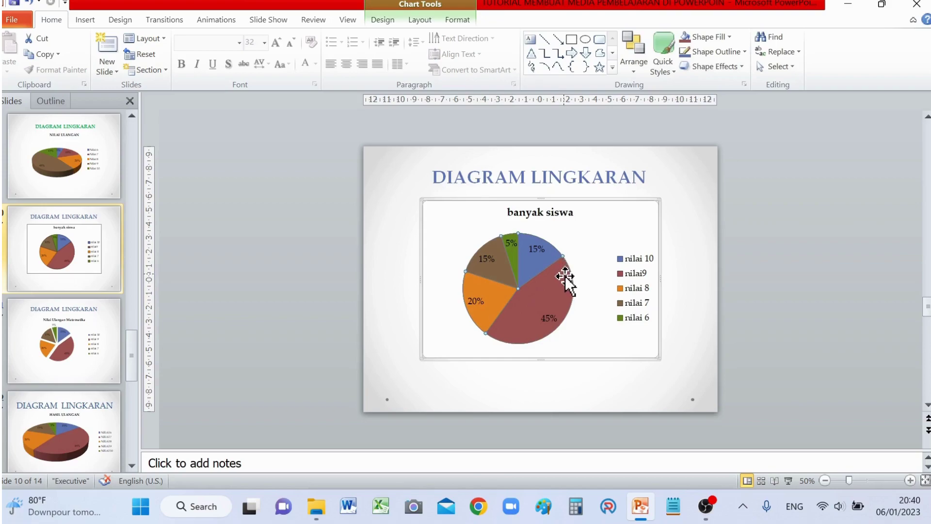
left_click_drag(565, 276, 588, 297)
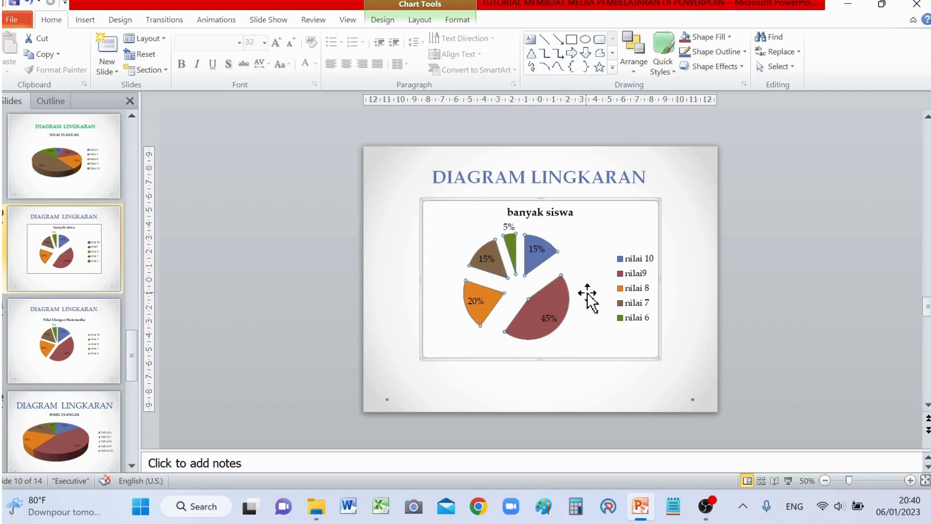
left_click(553, 302)
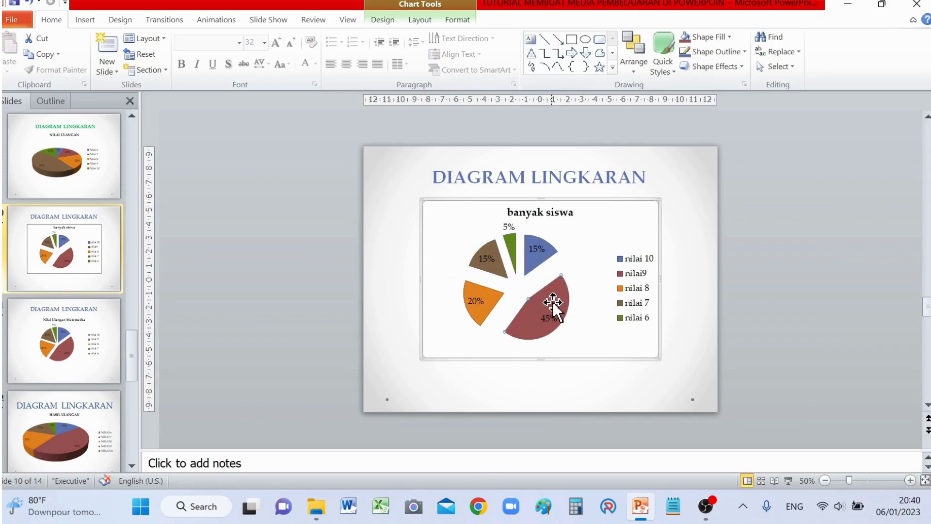
left_click_drag(555, 300, 544, 289)
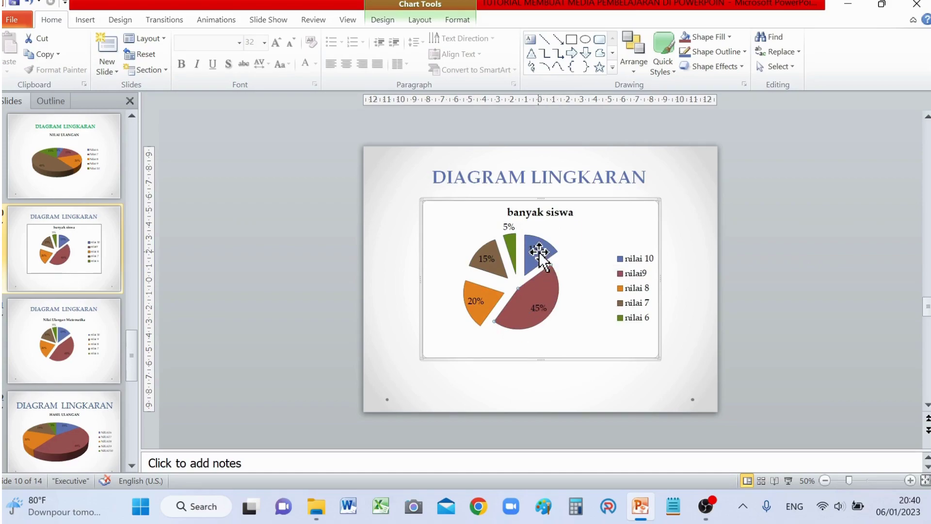
mouse_move(539, 252)
left_mouse_down()
mouse_move(513, 278)
mouse_move(514, 291)
left_mouse_up()
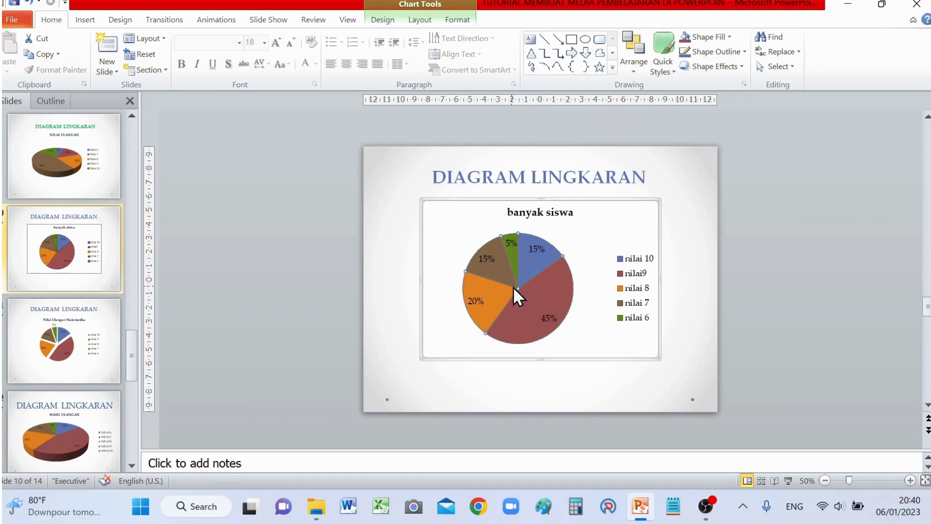
left_click(445, 236)
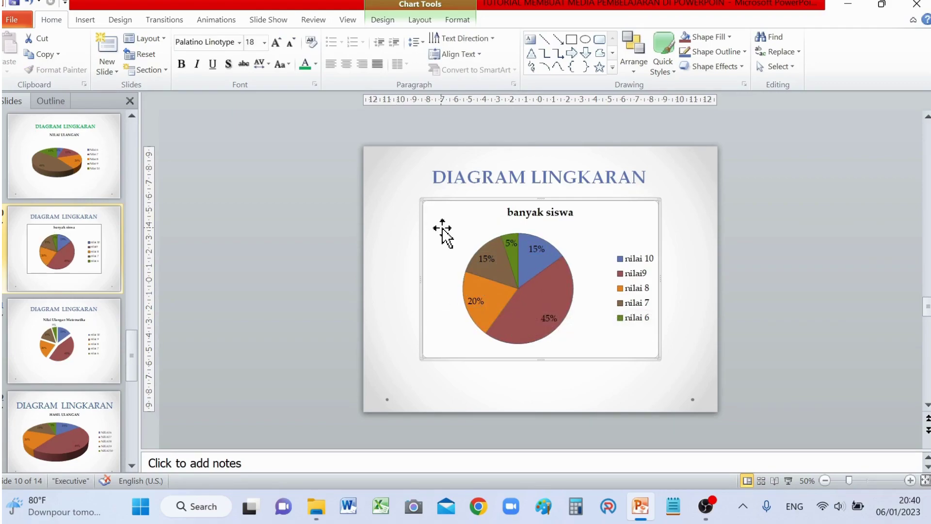